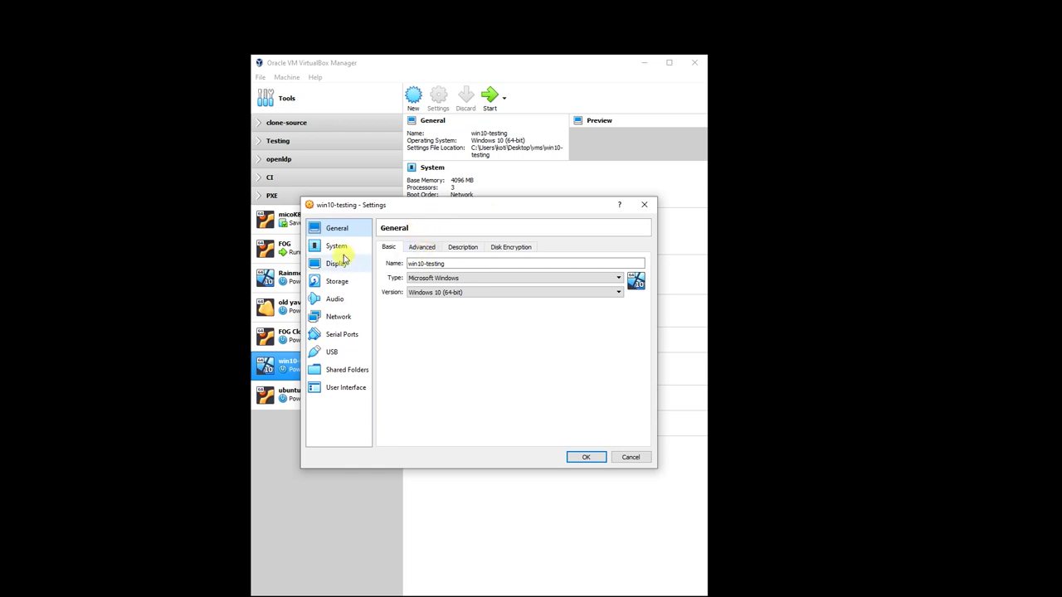
Review the win10-testing machine's boot order and its network adapter's advanced options, leaving the settings unchanged.
{"action": "left_click", "coordinate": [336, 247]}
{"action": "left_click", "coordinate": [473, 289]}
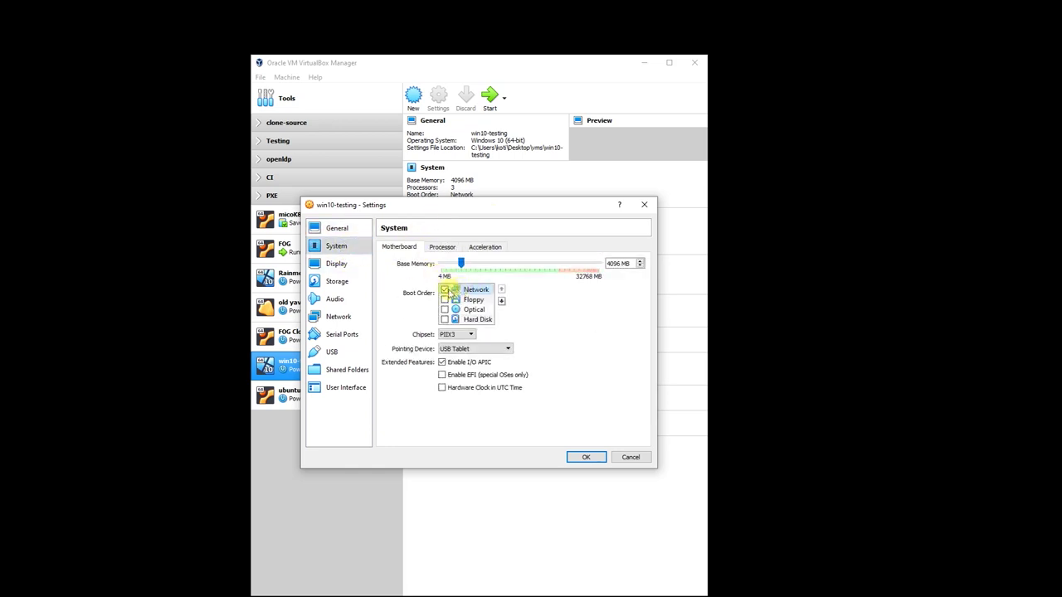
{"action": "left_click", "coordinate": [339, 316]}
{"action": "left_click", "coordinate": [413, 304]}
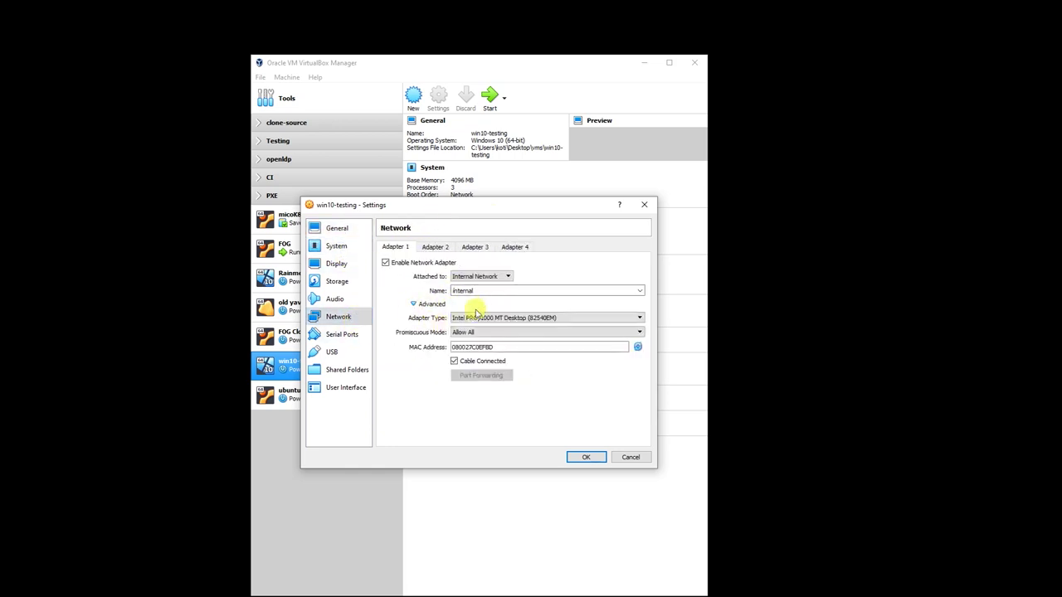
{"action": "left_click", "coordinate": [640, 458]}
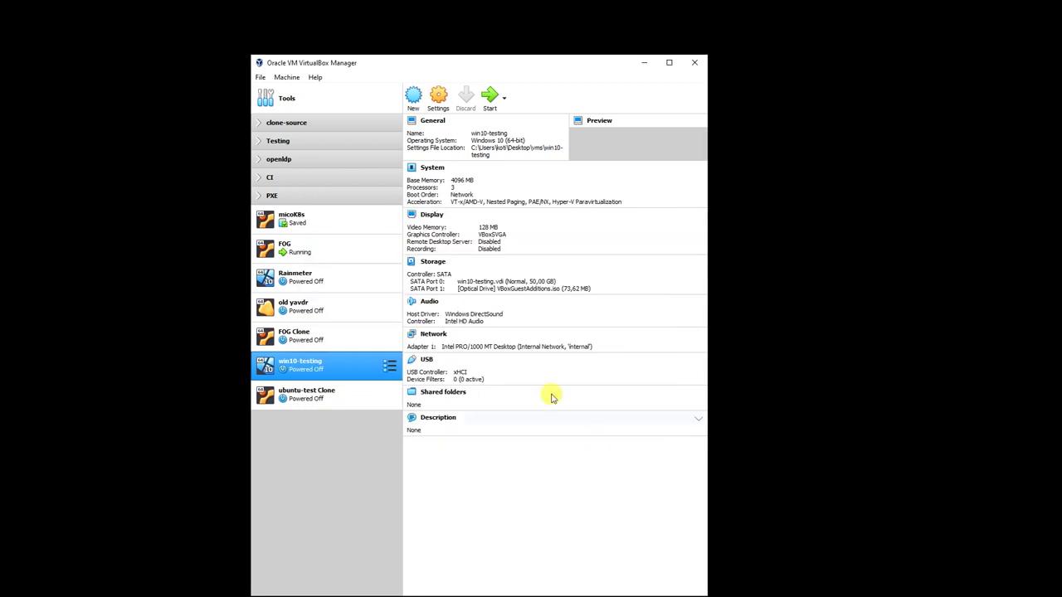
Start the win10-testing virtual machine and minimize the VirtualBox Manager window.
{"action": "left_click", "coordinate": [489, 97]}
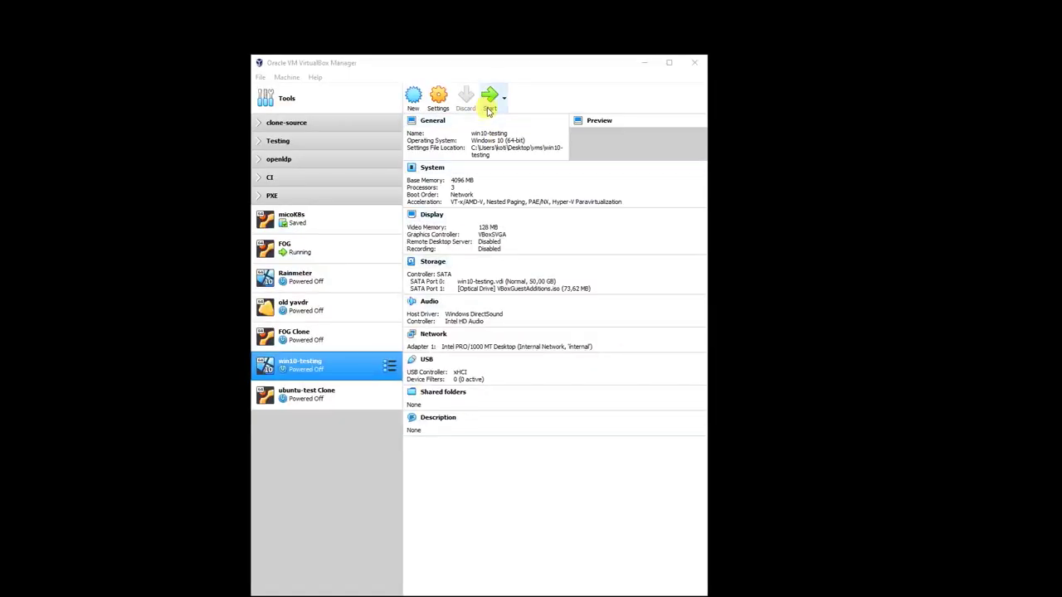
{"action": "left_click", "coordinate": [489, 103]}
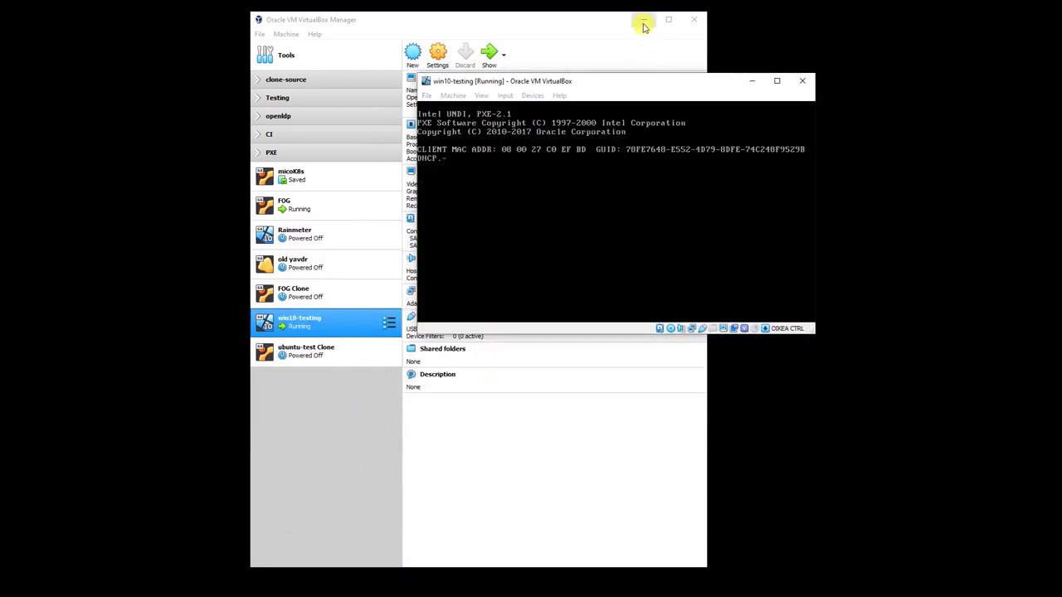
{"action": "left_click", "coordinate": [643, 19]}
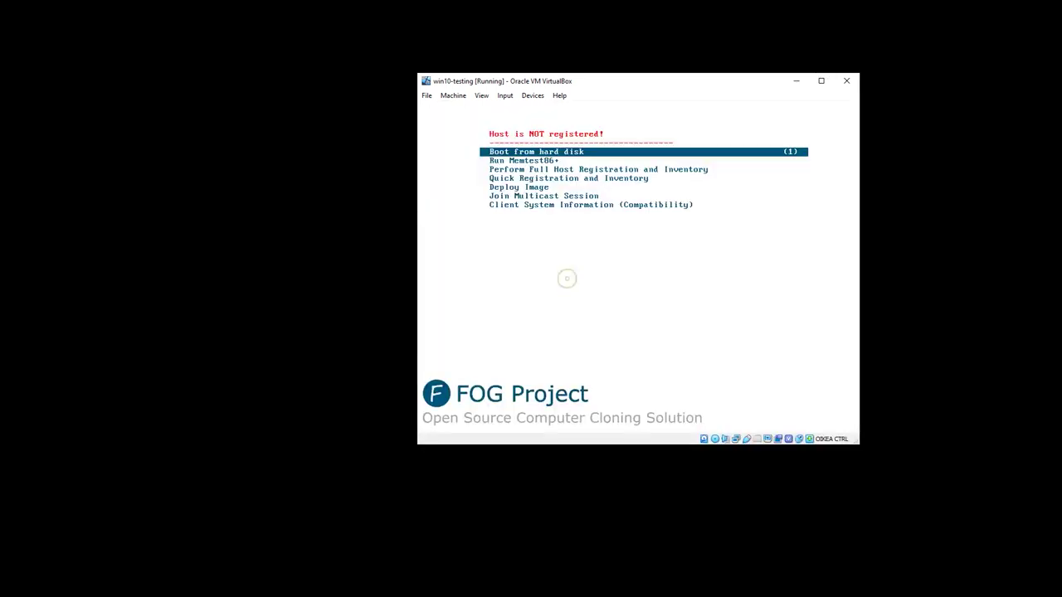
Run Quick Registration and Inventory from the FOG boot menu on the virtual machine.
{"action": "key", "text": "Down"}
{"action": "key", "text": "Down"}
{"action": "key", "text": "Down"}
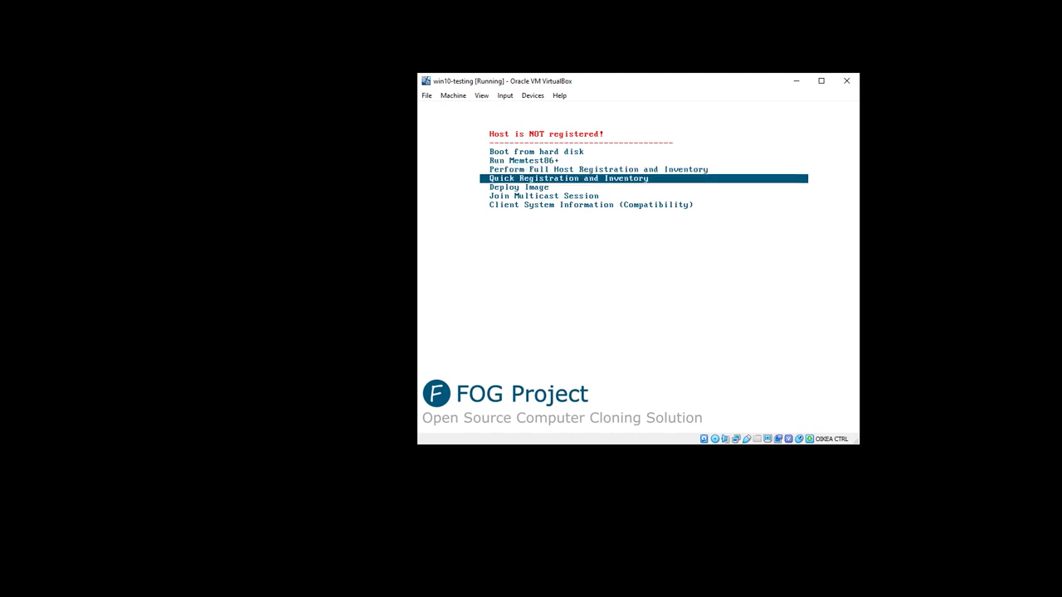
{"action": "key", "text": "Return"}
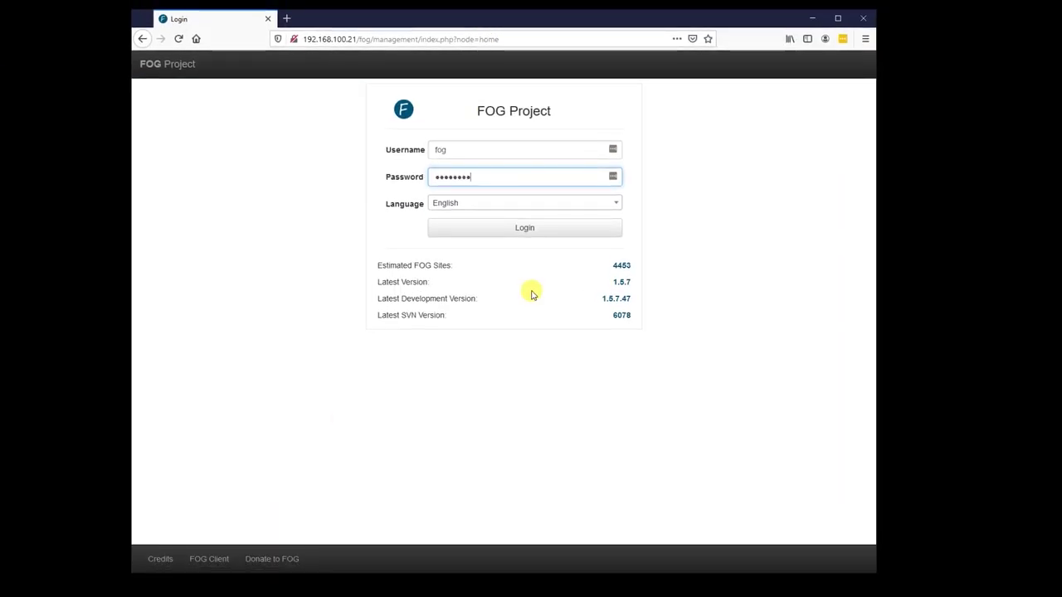
Log in to the FOG web interface and begin a new image definition named Windows 10.
{"action": "left_click", "coordinate": [541, 235]}
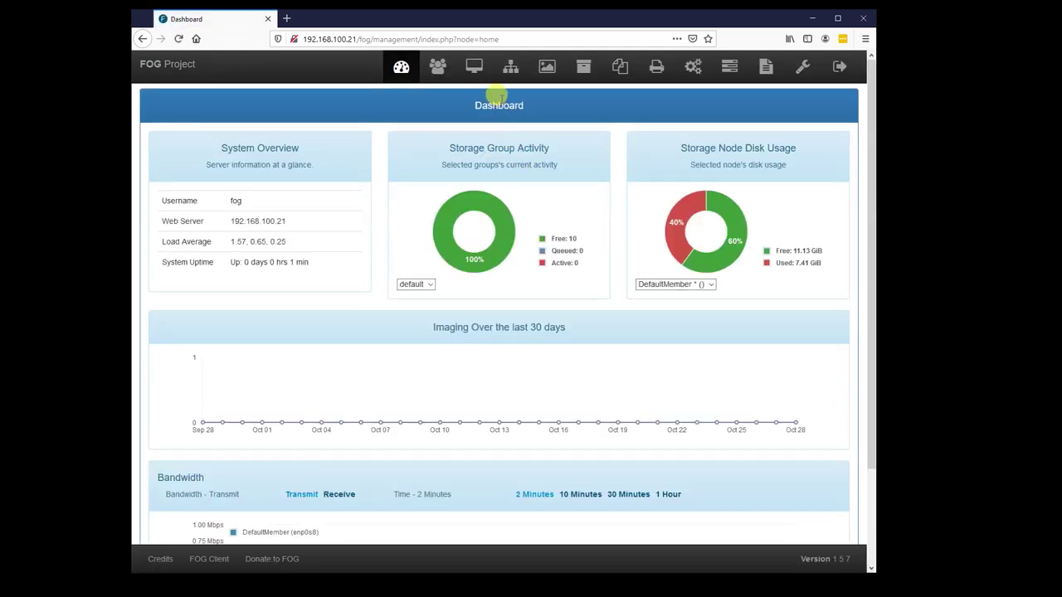
{"action": "left_click", "coordinate": [547, 68]}
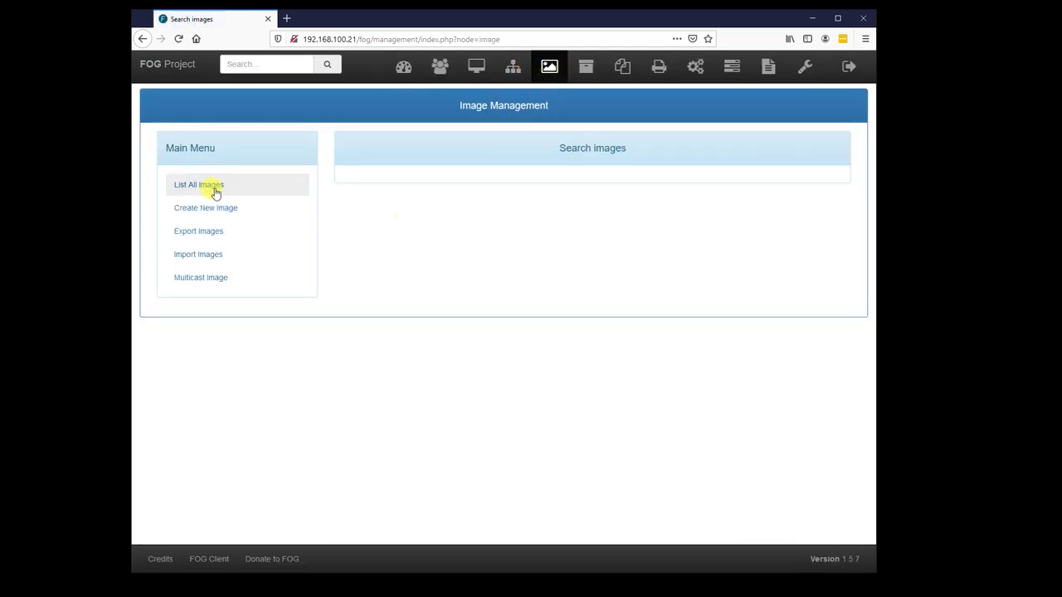
{"action": "left_click", "coordinate": [204, 213]}
{"action": "left_click", "coordinate": [531, 182]}
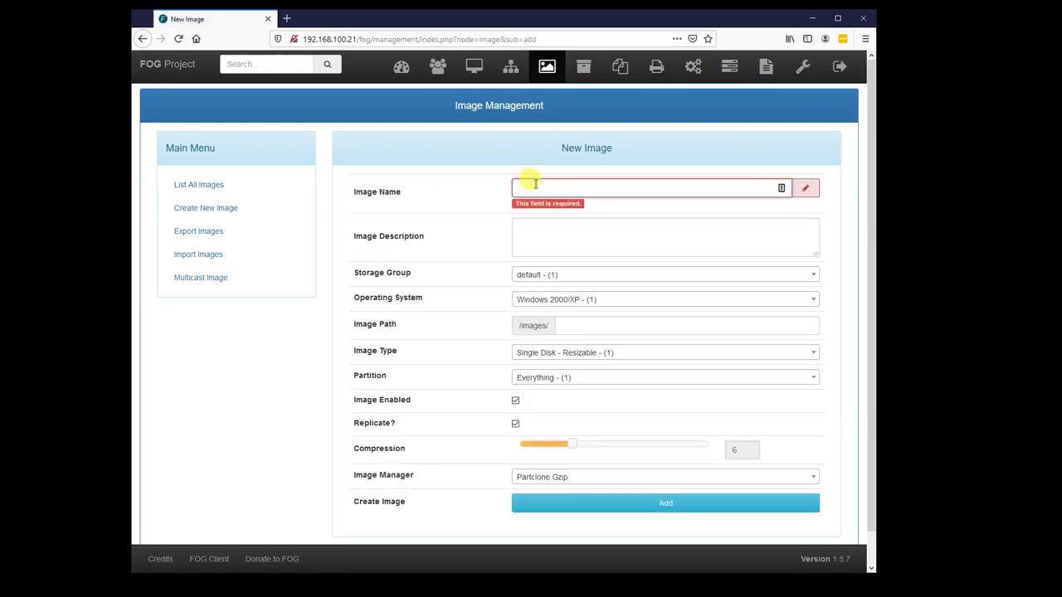
{"action": "type", "text": "Windows"}
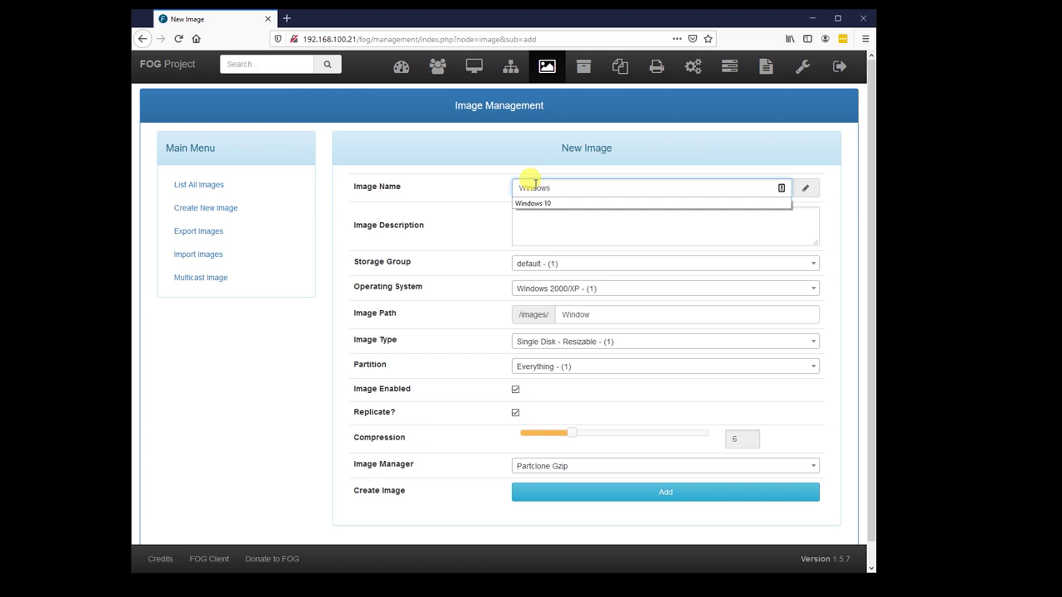
{"action": "key", "text": "Escape"}
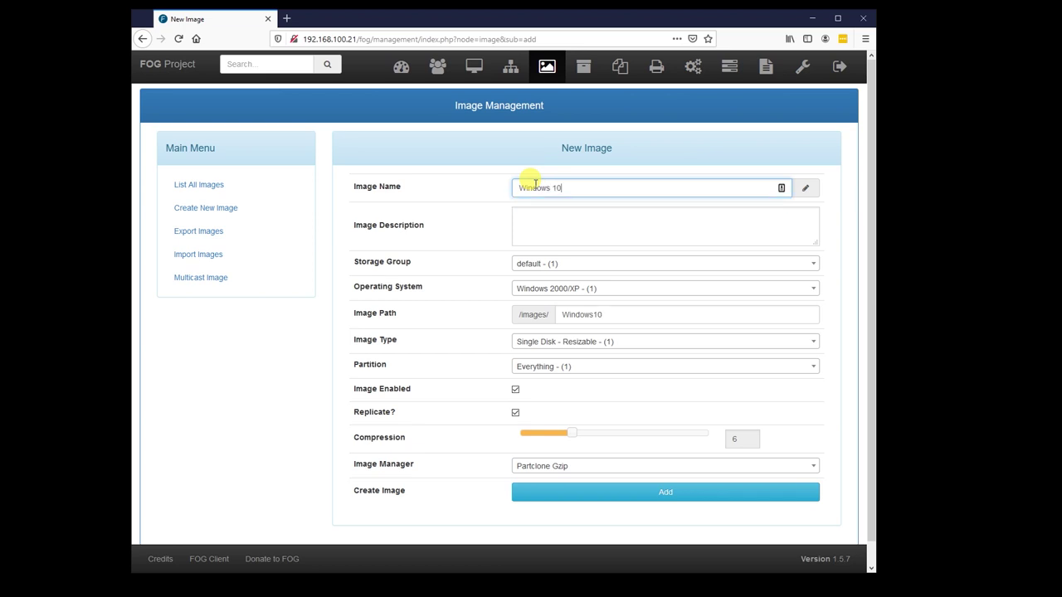
Set the image's operating system to Windows 10 - (9) and type to Multiple Partition Image - All Disks (Not Resizable), and add it.
{"action": "left_click", "coordinate": [611, 287]}
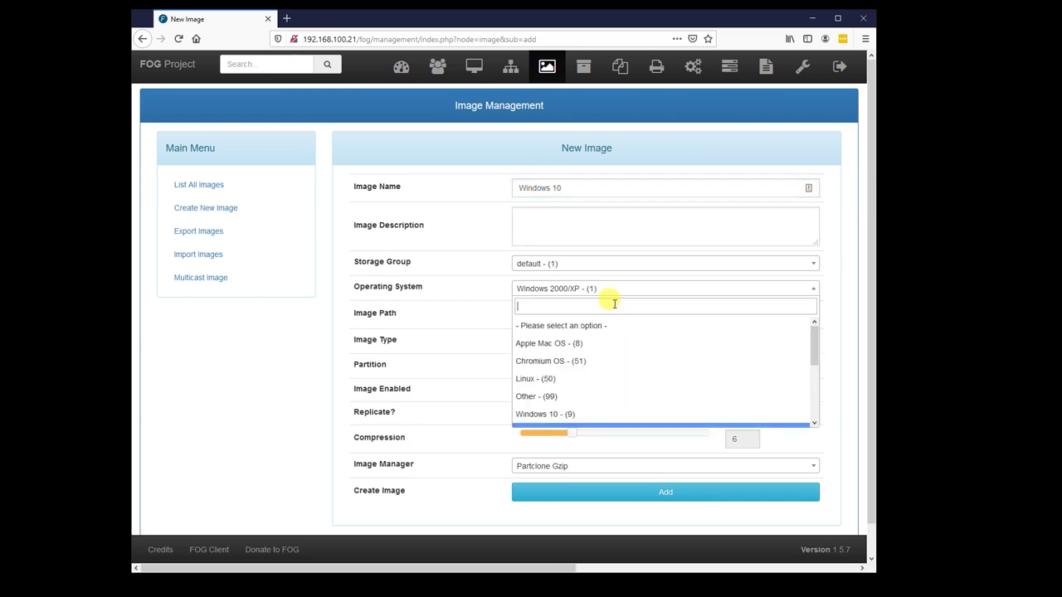
{"action": "left_click", "coordinate": [562, 421]}
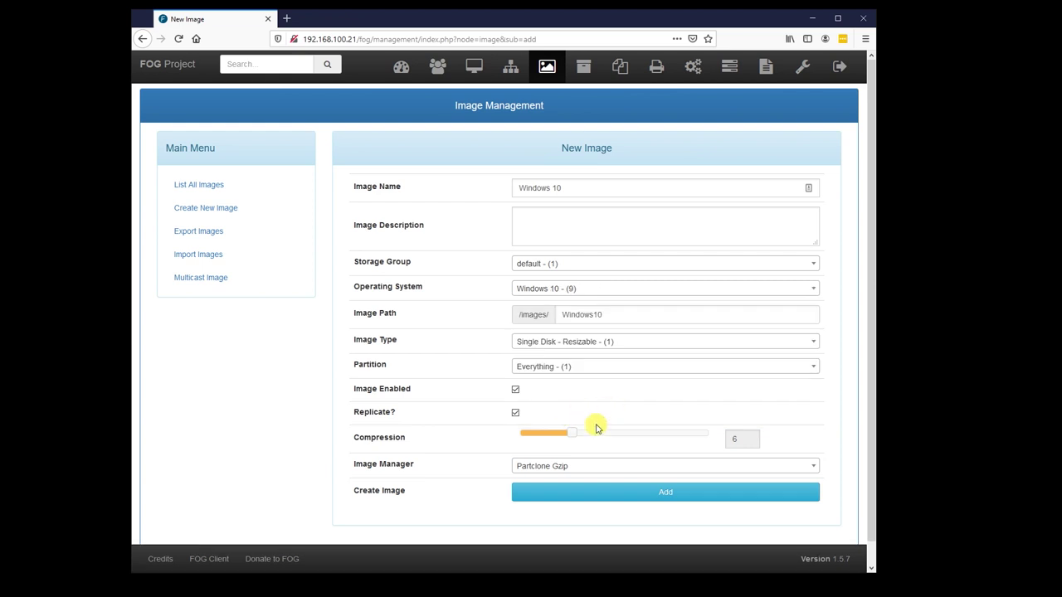
{"action": "left_click", "coordinate": [629, 349]}
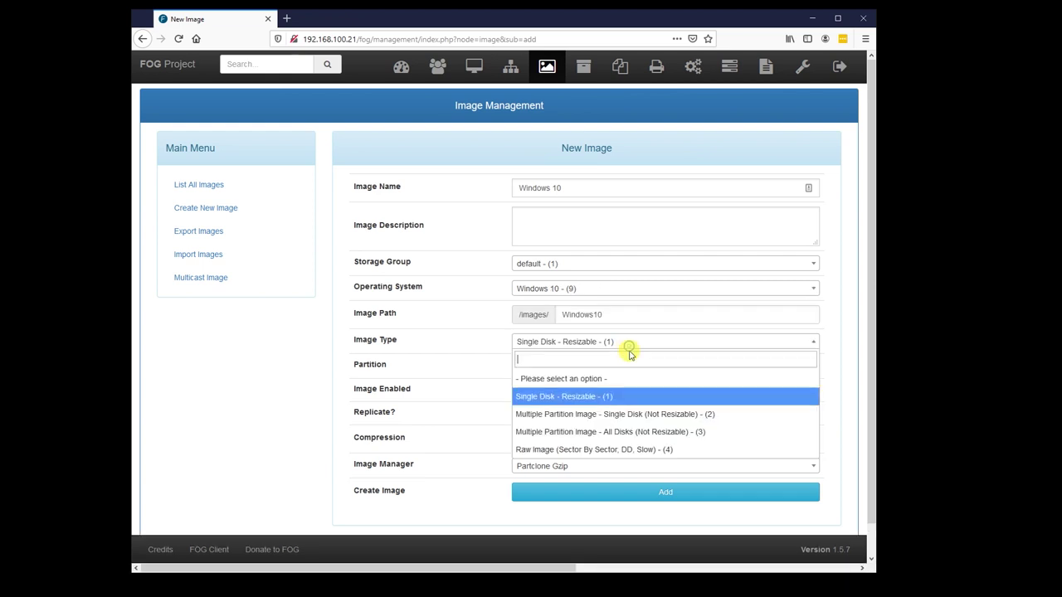
{"action": "left_click", "coordinate": [636, 434]}
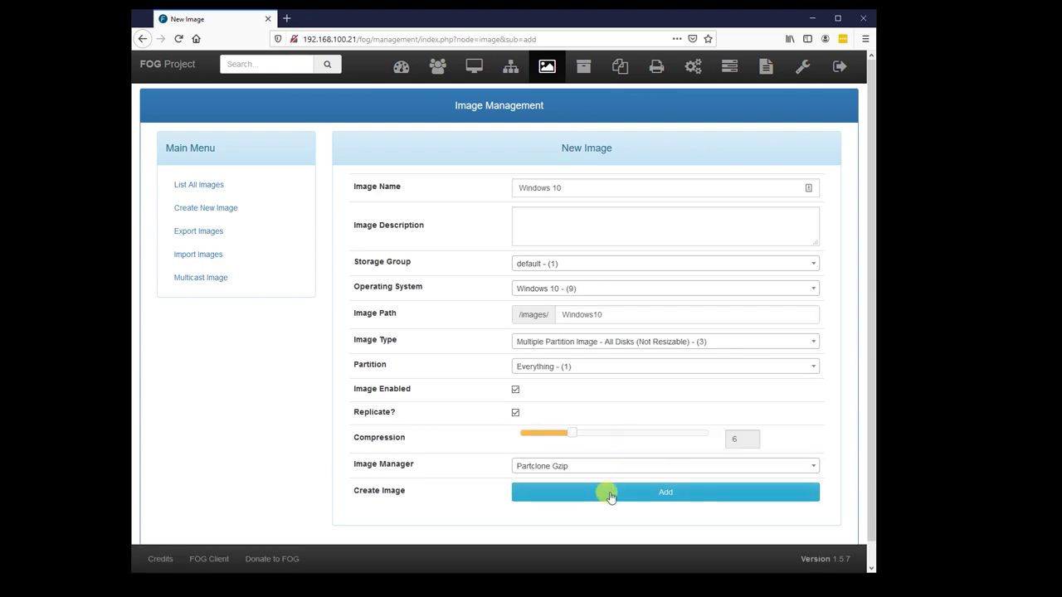
{"action": "left_click", "coordinate": [609, 494]}
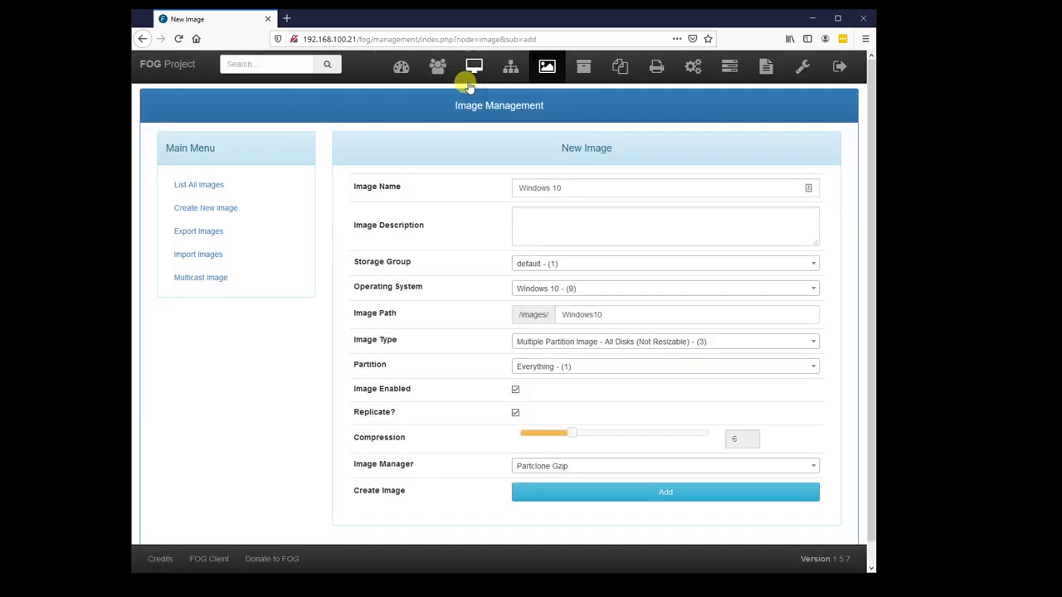
Assign the Windows 10 image to the registered host 080027c0efbd and save the host.
{"action": "left_click", "coordinate": [472, 68]}
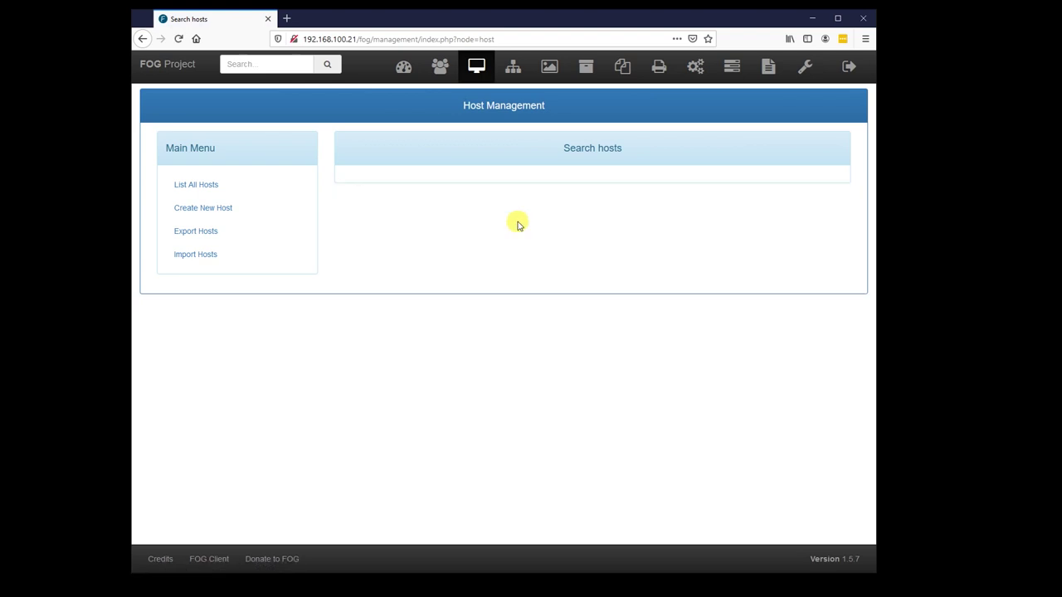
{"action": "left_click", "coordinate": [246, 190]}
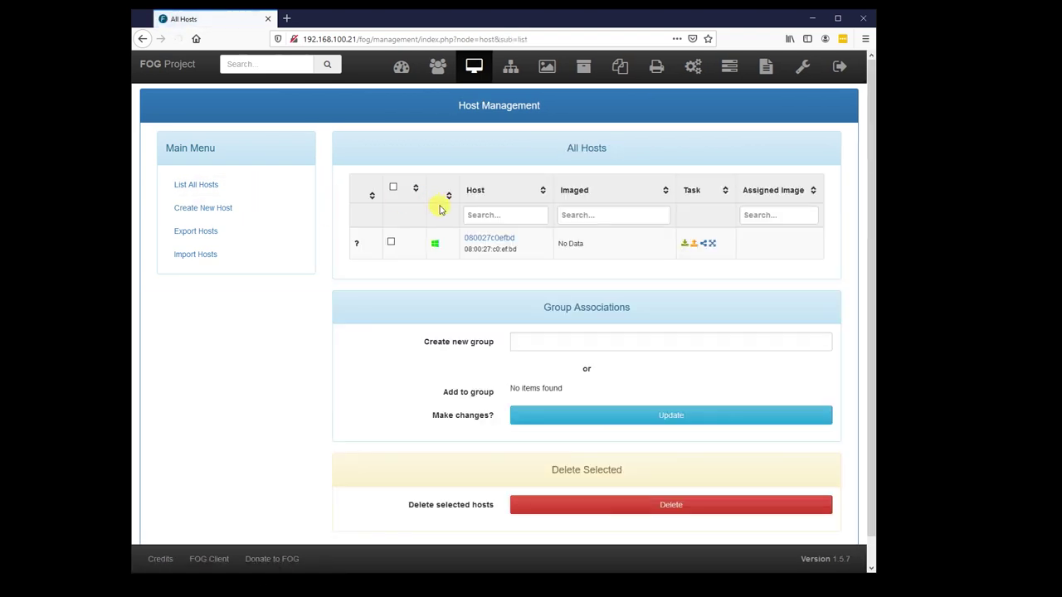
{"action": "left_click", "coordinate": [486, 240]}
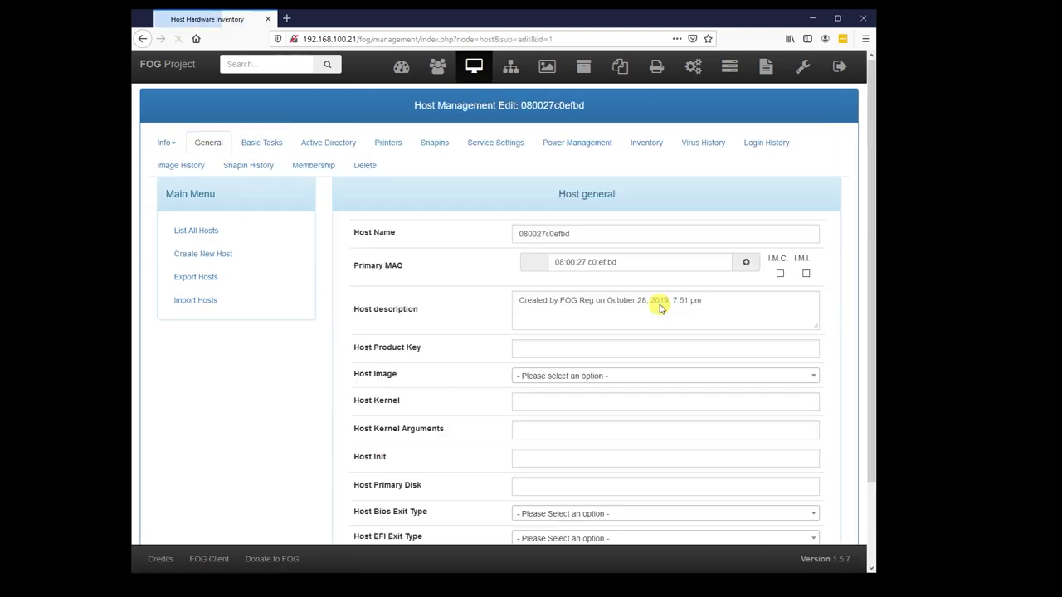
{"action": "scroll", "coordinate": [572, 315], "scroll_direction": "down", "scroll_amount": 1}
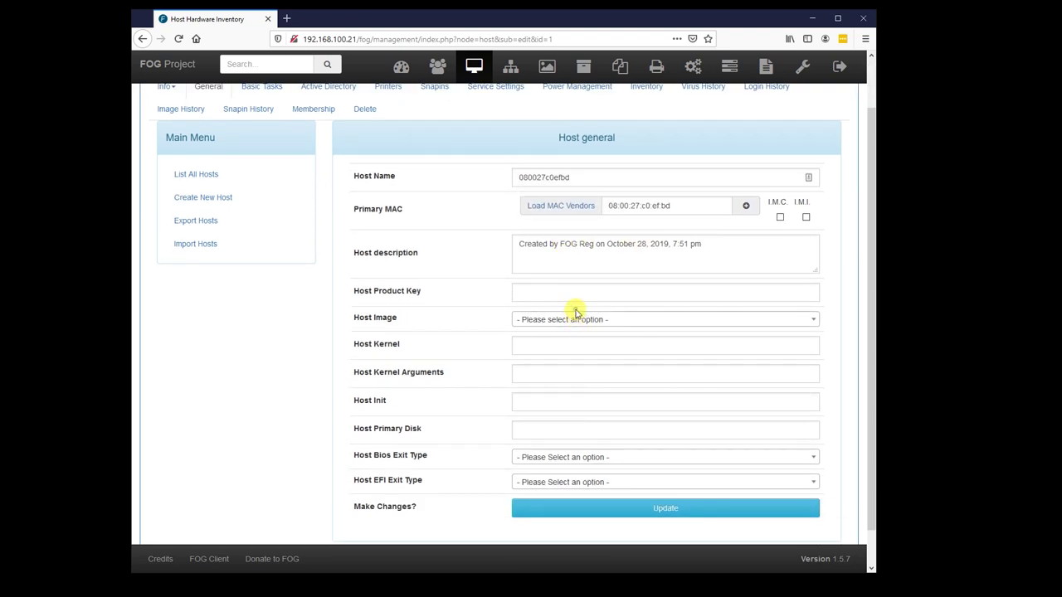
{"action": "left_click", "coordinate": [580, 323]}
{"action": "left_click", "coordinate": [549, 372]}
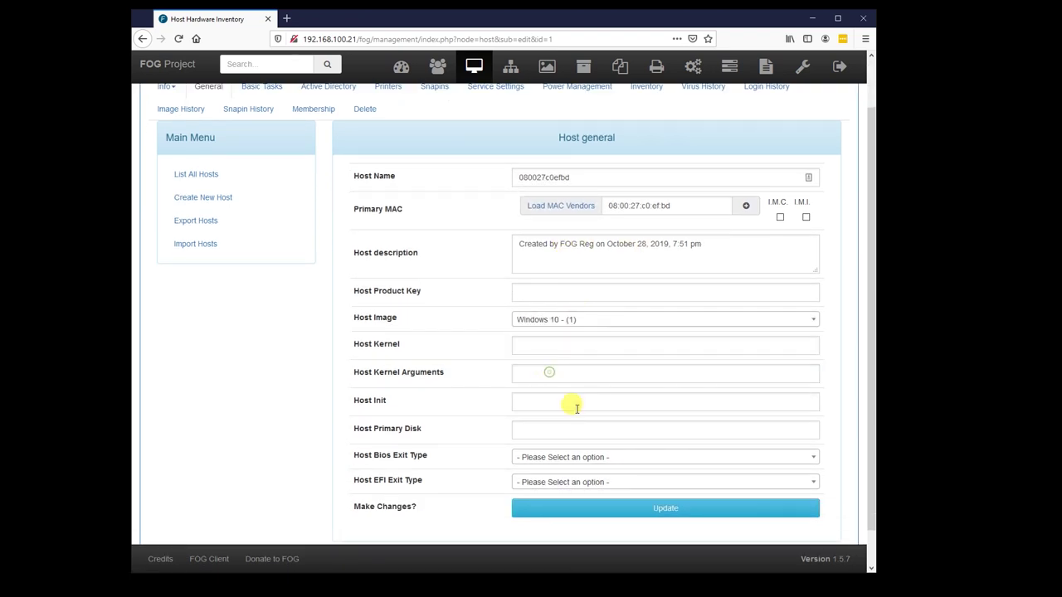
{"action": "left_click", "coordinate": [605, 509]}
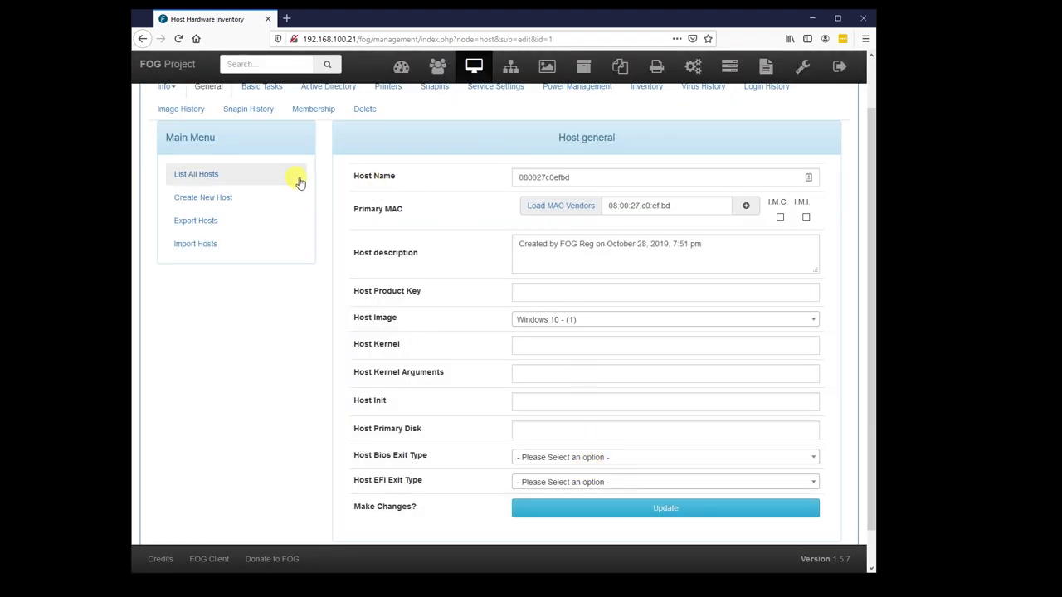
Create a capture task for the host, check the active tasks, and minimize the browser.
{"action": "scroll", "coordinate": [300, 181], "scroll_direction": "up", "scroll_amount": 2}
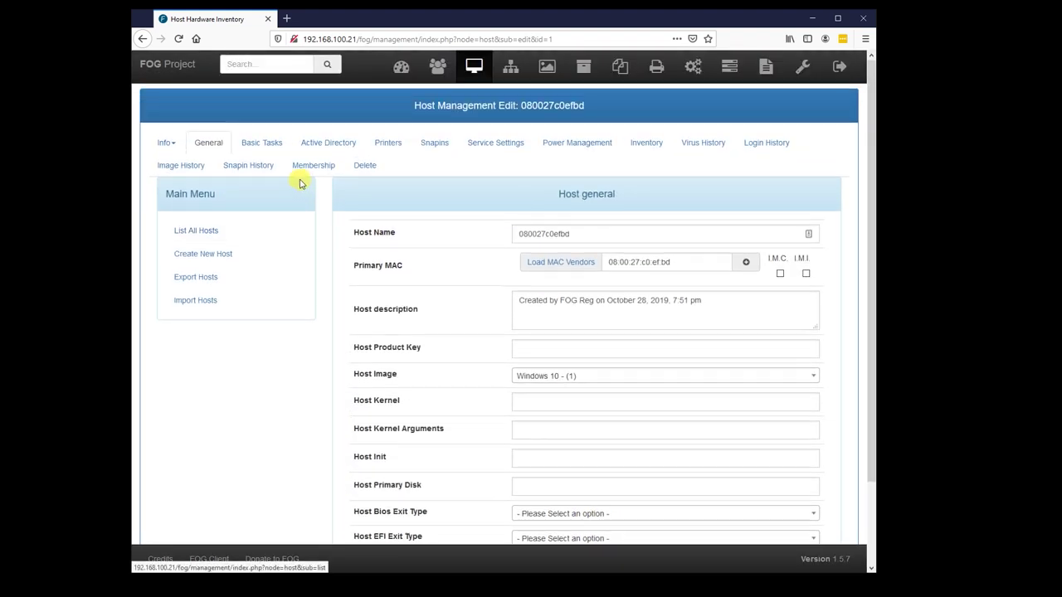
{"action": "left_click", "coordinate": [739, 72]}
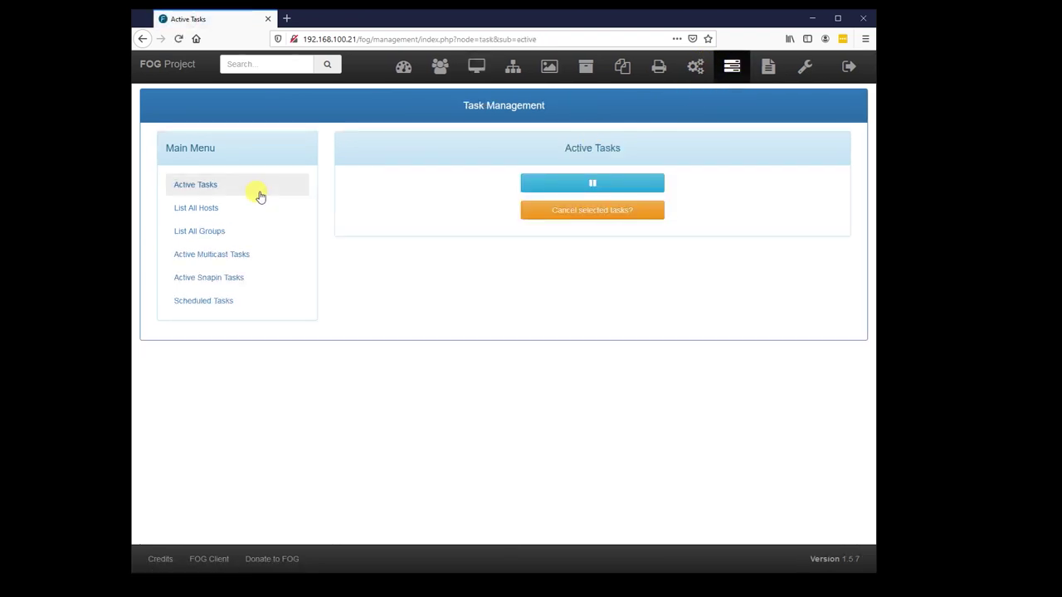
{"action": "left_click", "coordinate": [209, 210]}
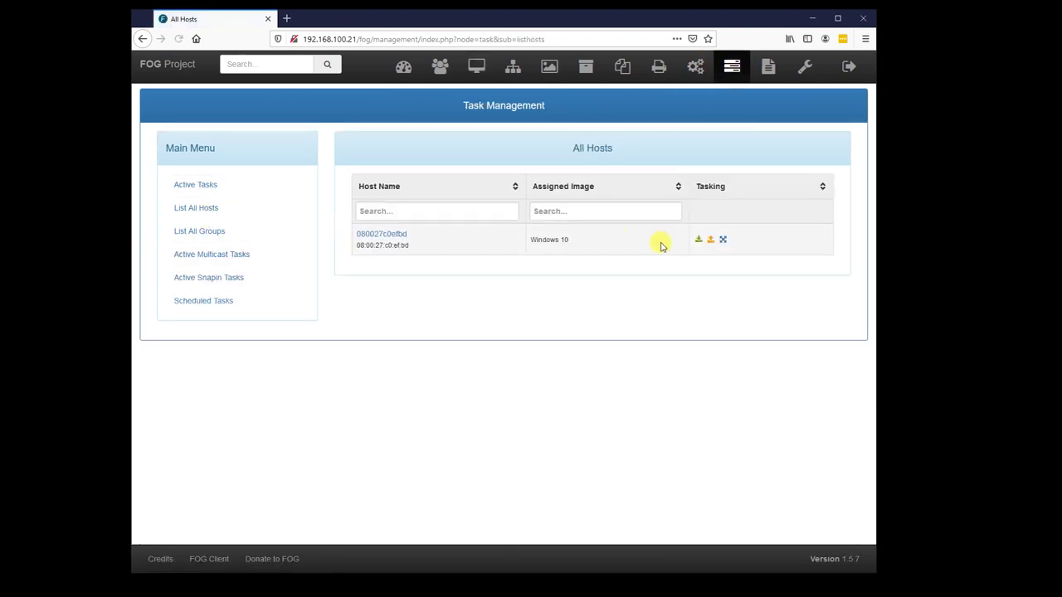
{"action": "left_click", "coordinate": [711, 242]}
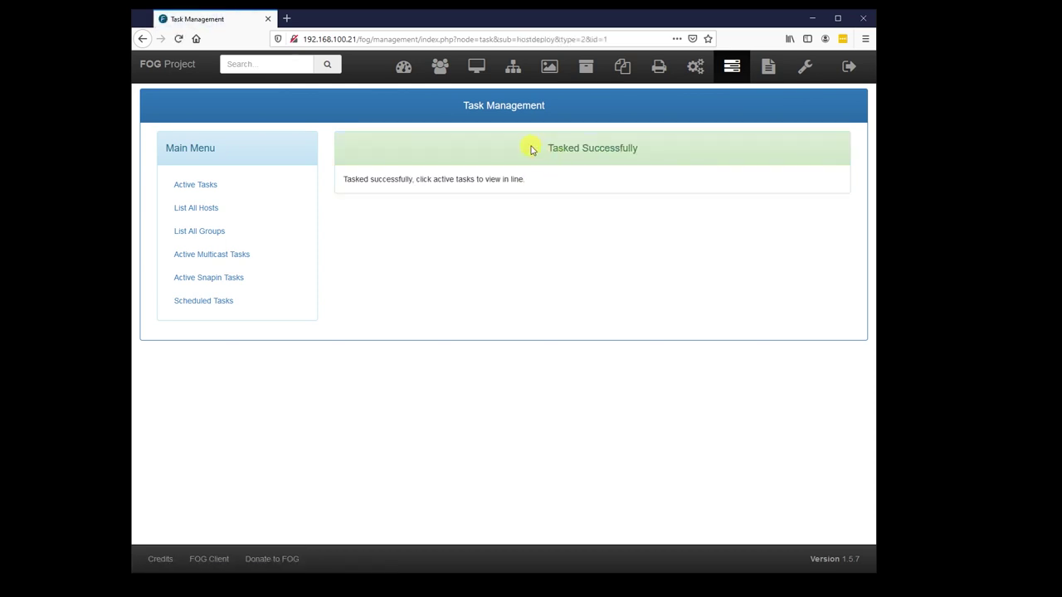
{"action": "left_click", "coordinate": [207, 188]}
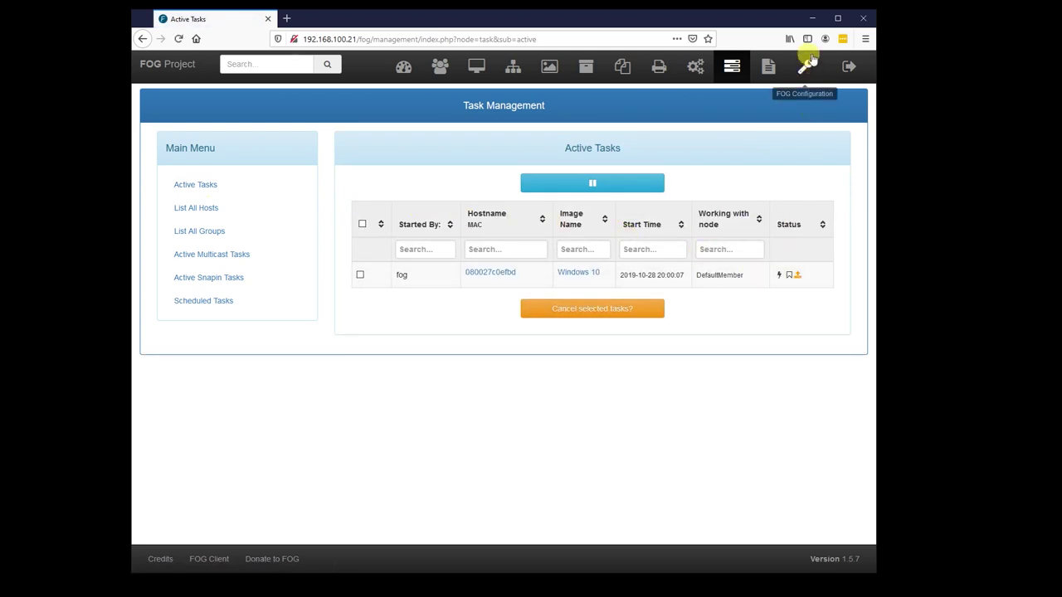
{"action": "left_click", "coordinate": [812, 18]}
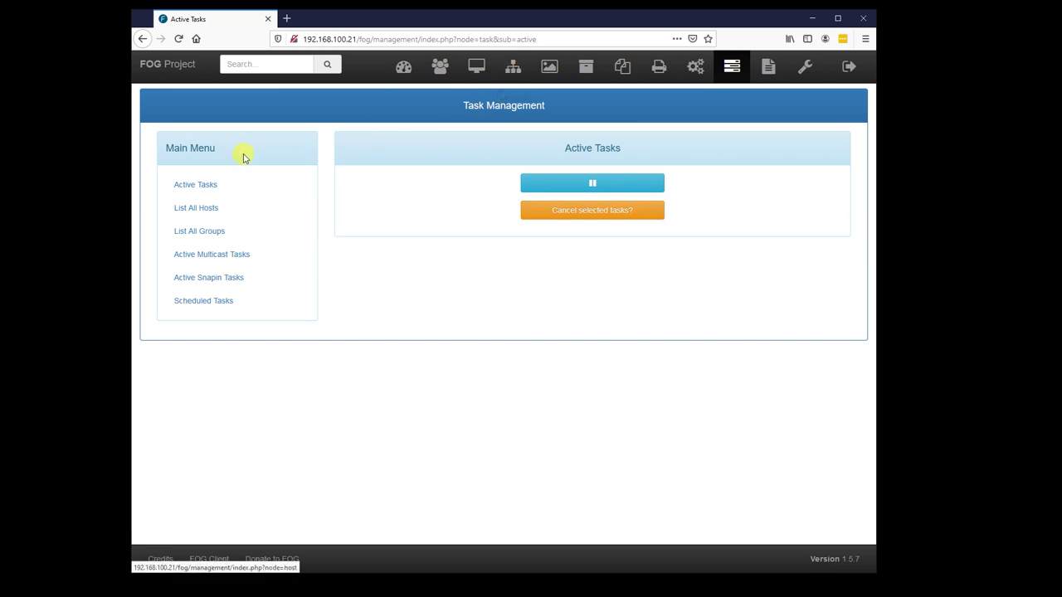
Check whether the capture task is still active and list all images in FOG.
{"action": "left_click", "coordinate": [199, 184]}
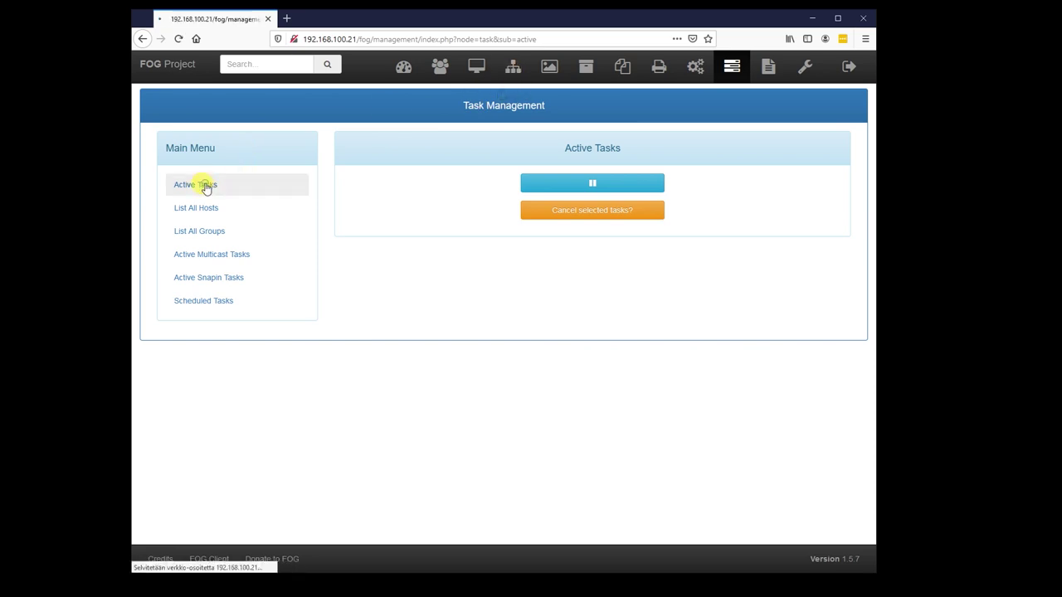
{"action": "left_click", "coordinate": [546, 68]}
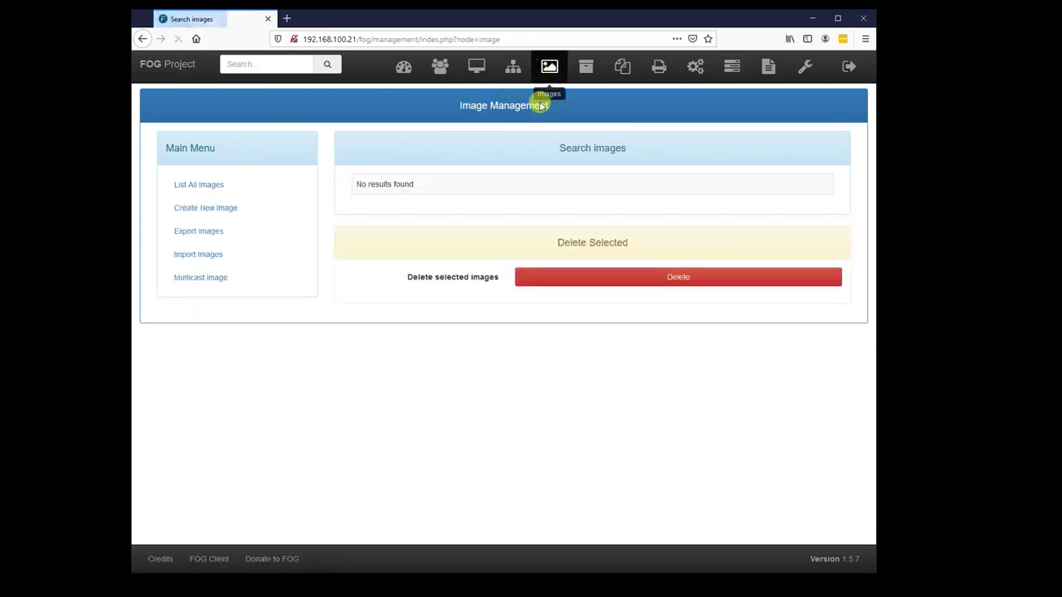
{"action": "left_click", "coordinate": [225, 184]}
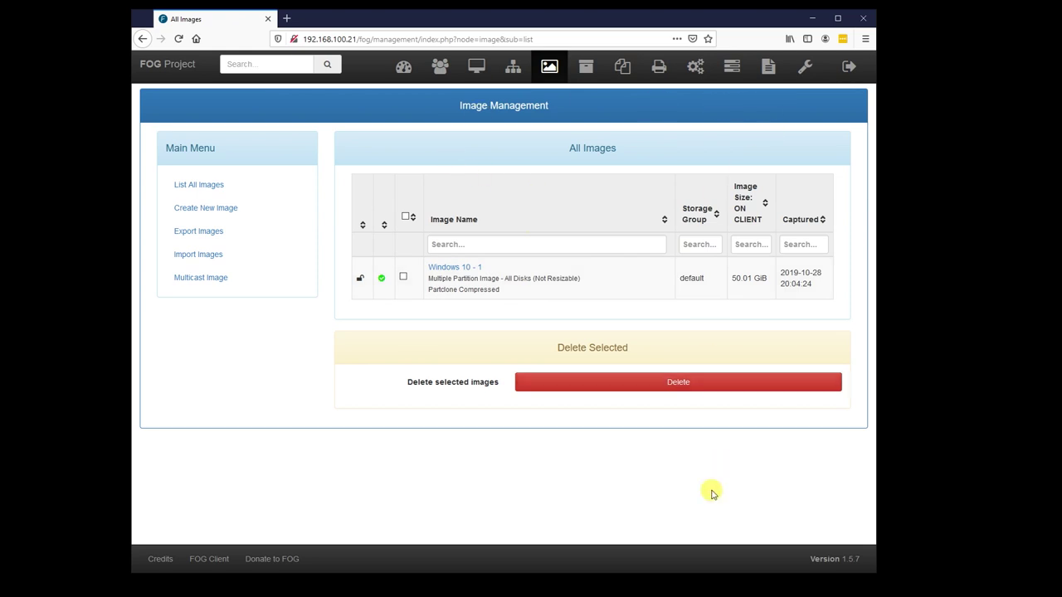
Create a Windows 10 (64-bit) virtual machine named win10-clone2 in VirtualBox with 2048 MB memory and a dynamically allocated 50 GB disk.
{"action": "left_click", "coordinate": [552, 574]}
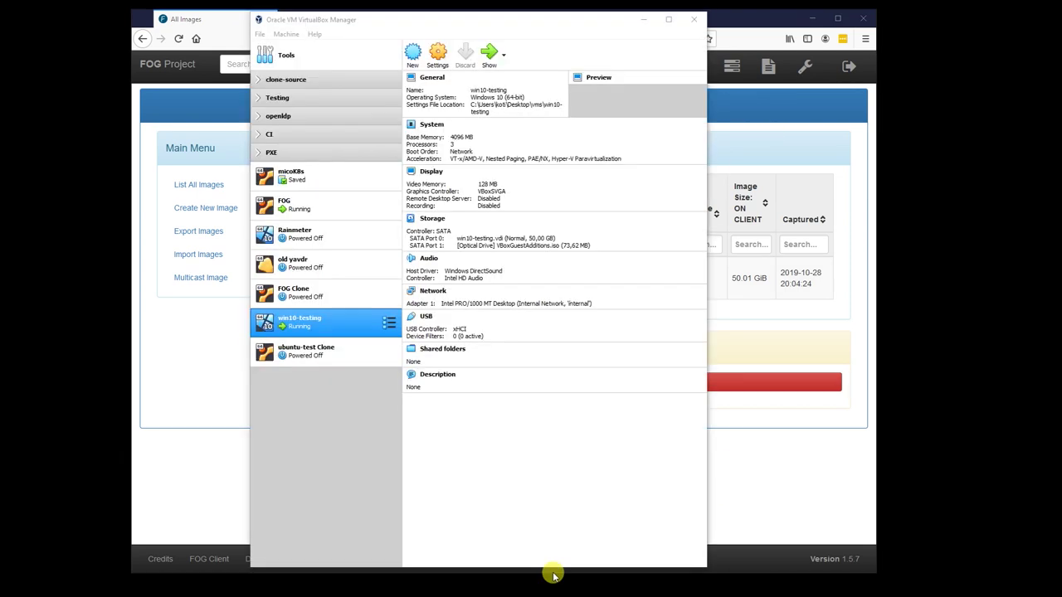
{"action": "left_click", "coordinate": [413, 52]}
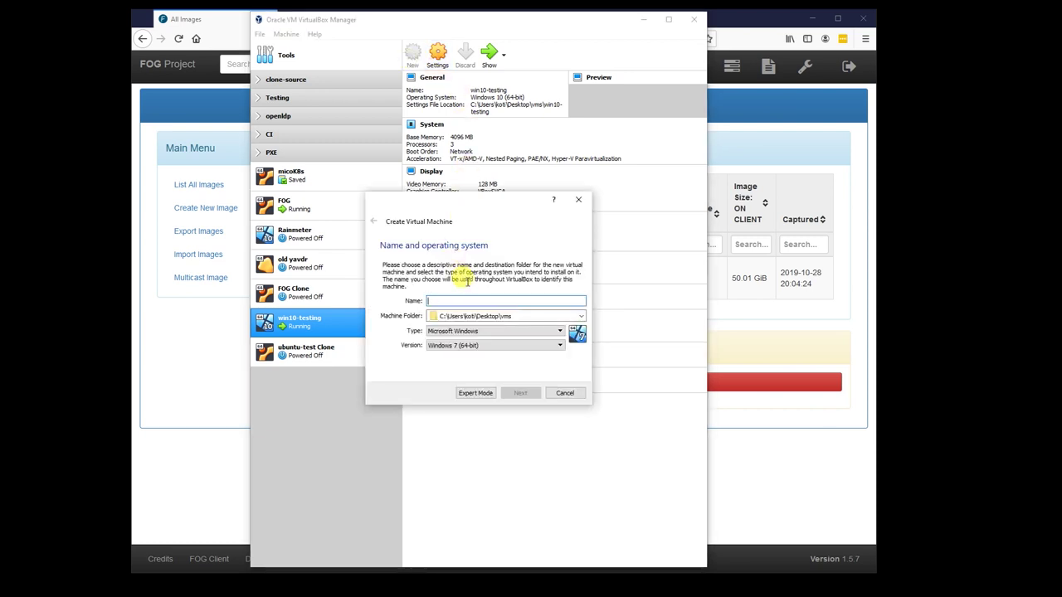
{"action": "type", "text": "win10-clone2"}
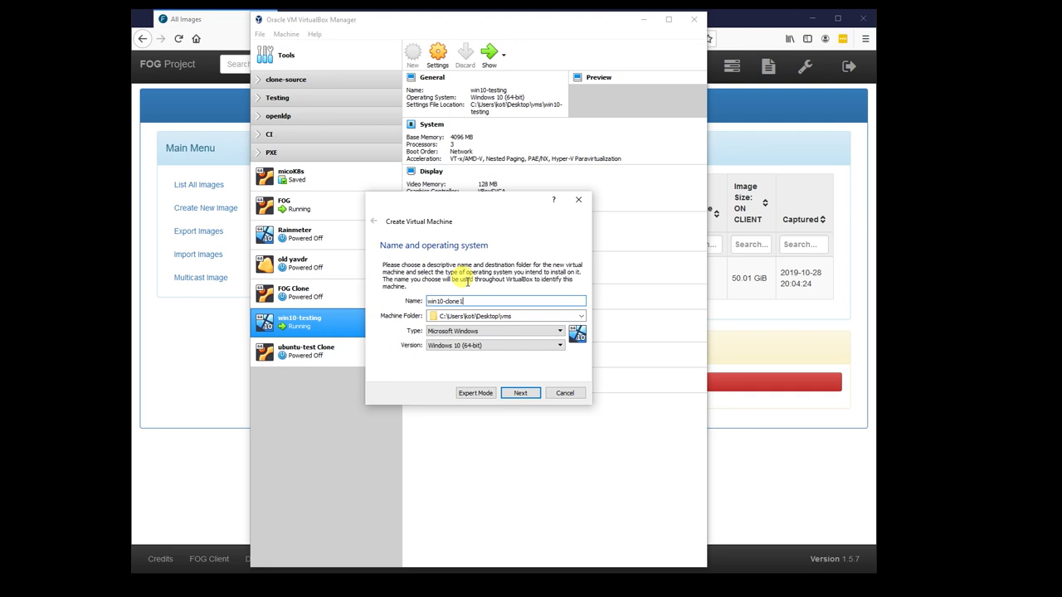
{"action": "left_click", "coordinate": [520, 392]}
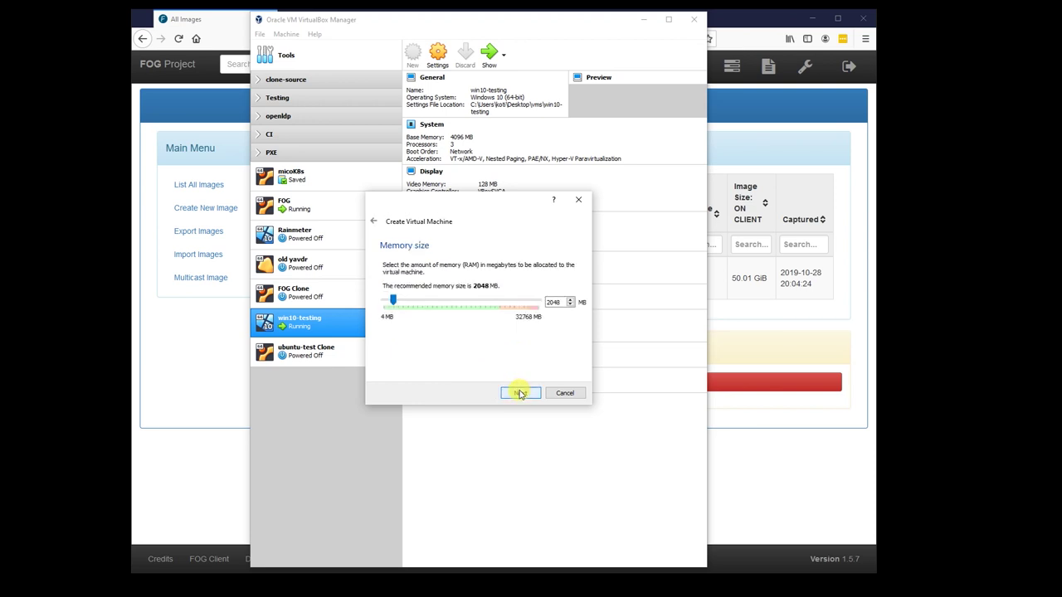
{"action": "left_click", "coordinate": [521, 392]}
{"action": "left_click", "coordinate": [519, 393]}
{"action": "left_click", "coordinate": [523, 411]}
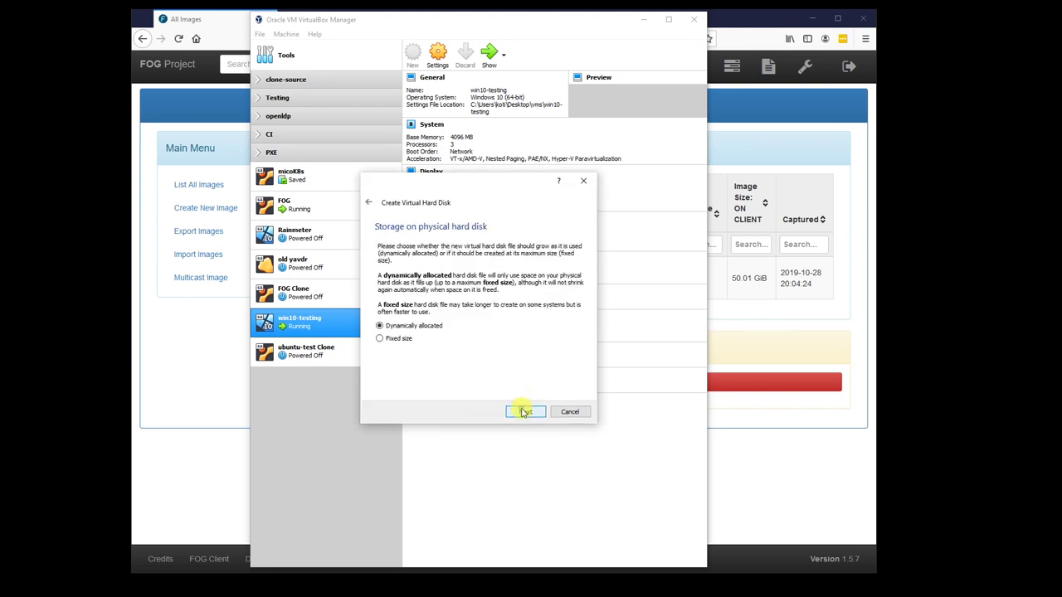
{"action": "left_click", "coordinate": [523, 412]}
{"action": "left_click", "coordinate": [523, 411]}
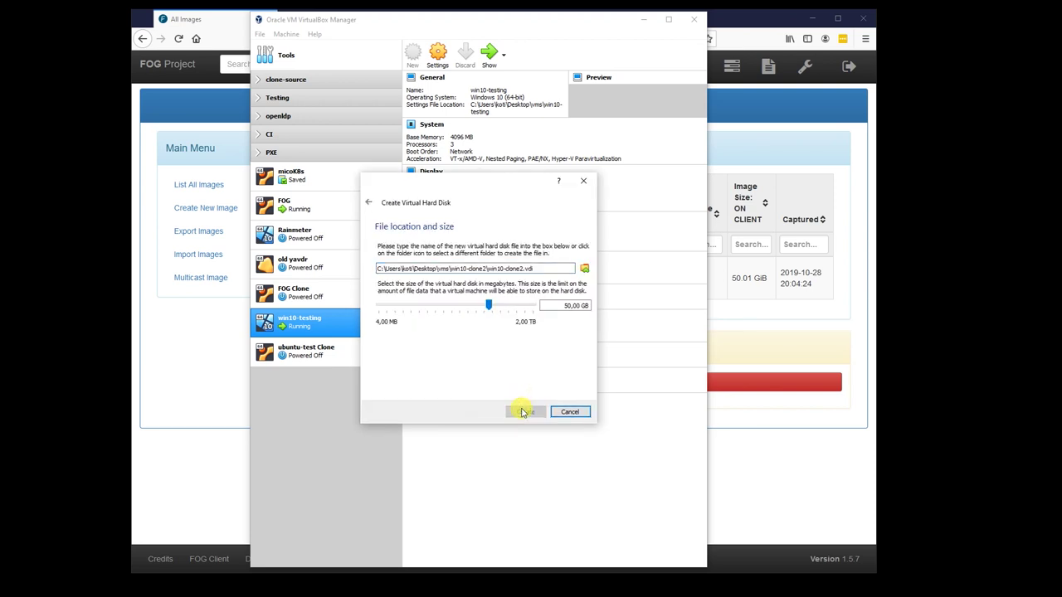
Set win10-clone2's boot order to network only, disabling floppy, optical and hard disk.
{"action": "left_click", "coordinate": [438, 56]}
{"action": "left_click", "coordinate": [336, 203]}
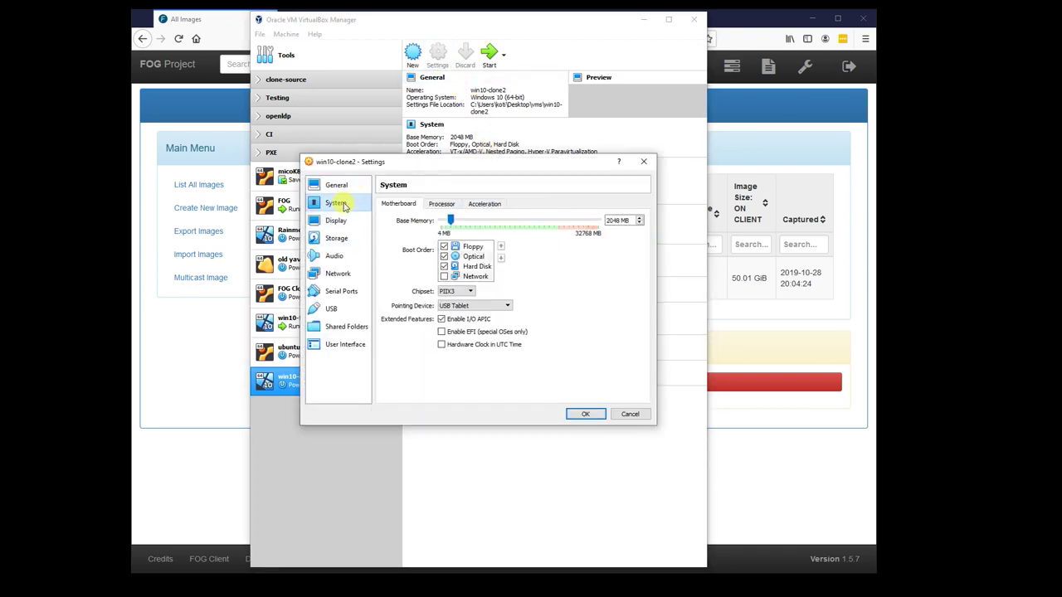
{"action": "left_click", "coordinate": [444, 246]}
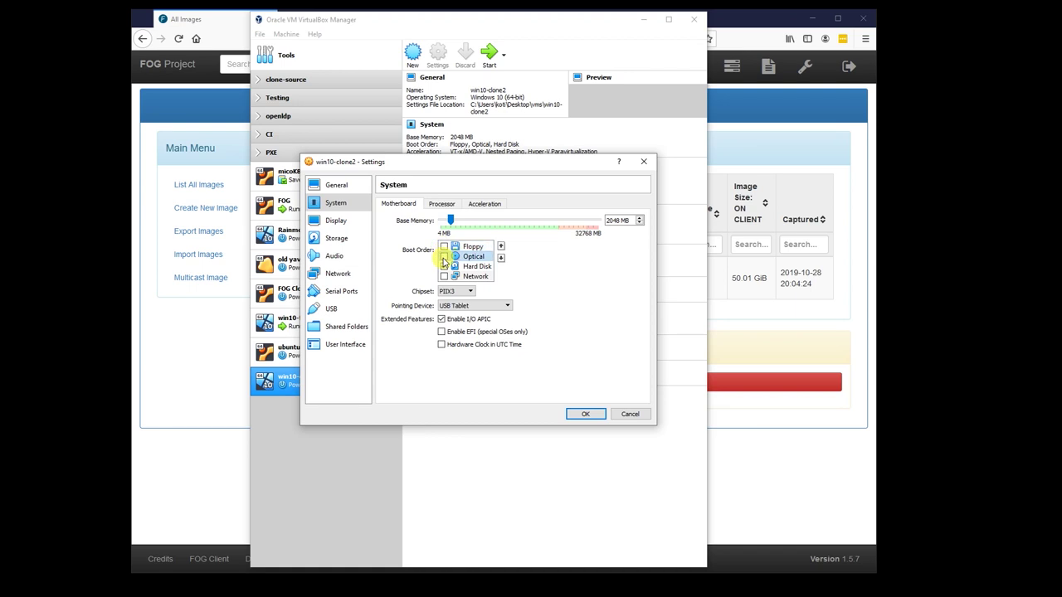
{"action": "left_click", "coordinate": [444, 276]}
{"action": "left_click", "coordinate": [444, 267]}
{"action": "left_click", "coordinate": [443, 256]}
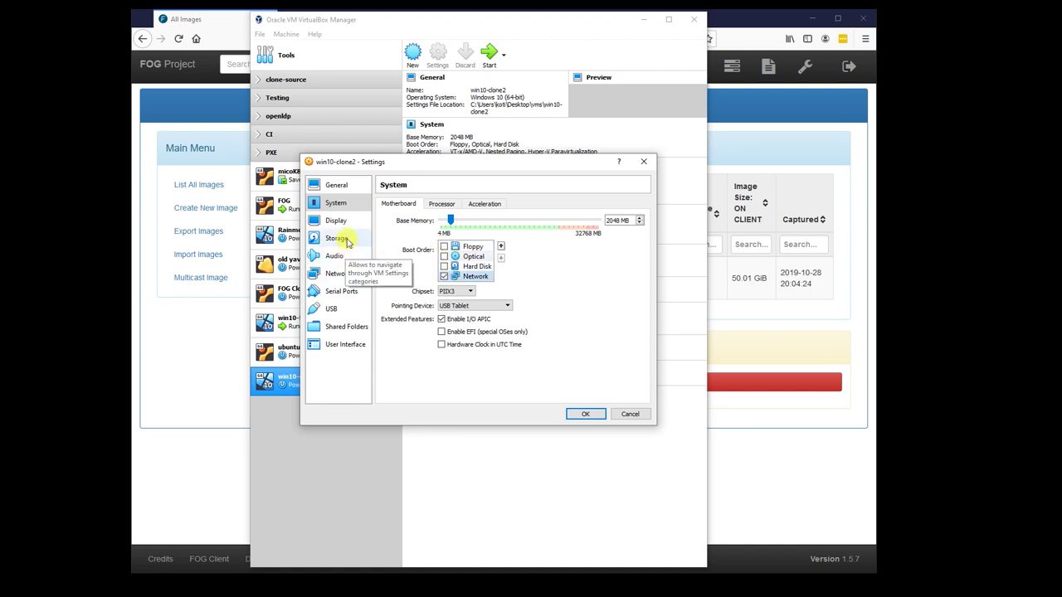
Attach win10-clone2's network adapter 1 to the internal network named internal and save the settings.
{"action": "left_click", "coordinate": [341, 274]}
{"action": "left_click", "coordinate": [466, 233]}
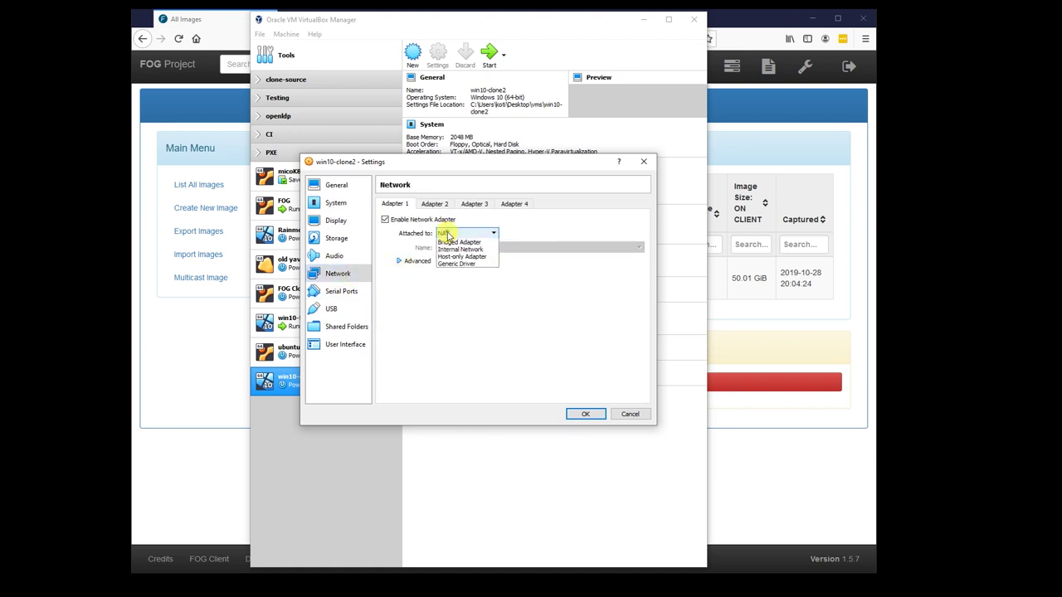
{"action": "left_click", "coordinate": [461, 271]}
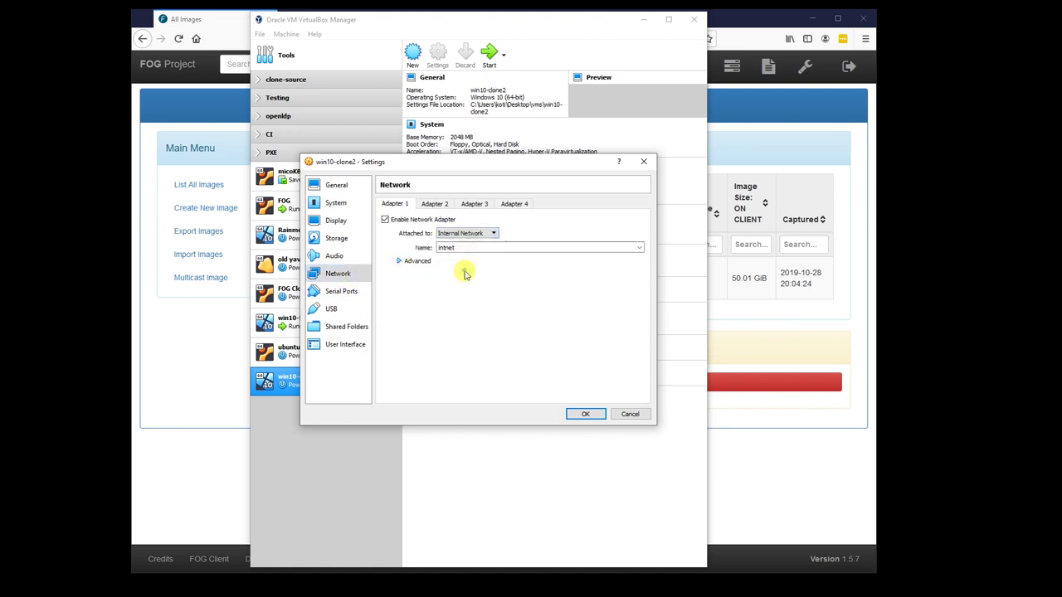
{"action": "left_click", "coordinate": [638, 248]}
{"action": "left_click", "coordinate": [610, 259]}
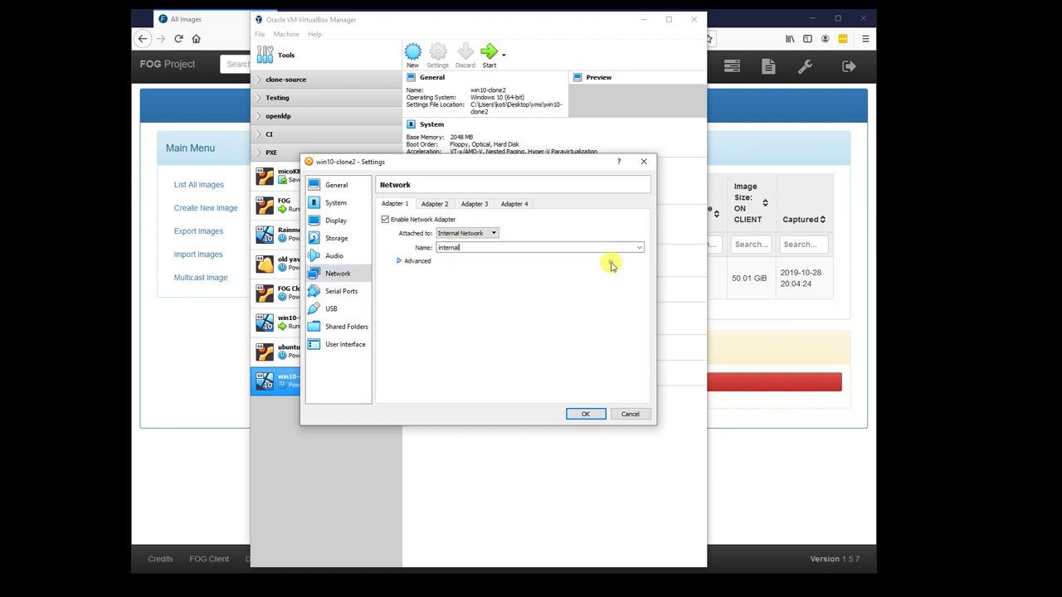
{"action": "left_click", "coordinate": [585, 414]}
Start win10-clone2, minimize the VirtualBox Manager and dismiss the start-up disk selection.
{"action": "left_click", "coordinate": [484, 56]}
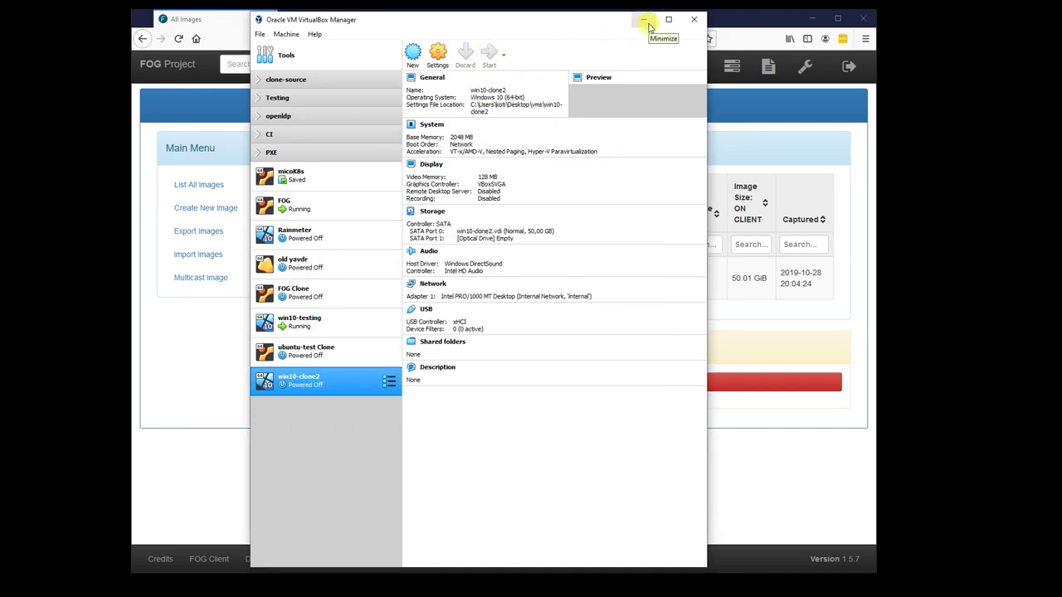
{"action": "left_click", "coordinate": [643, 19]}
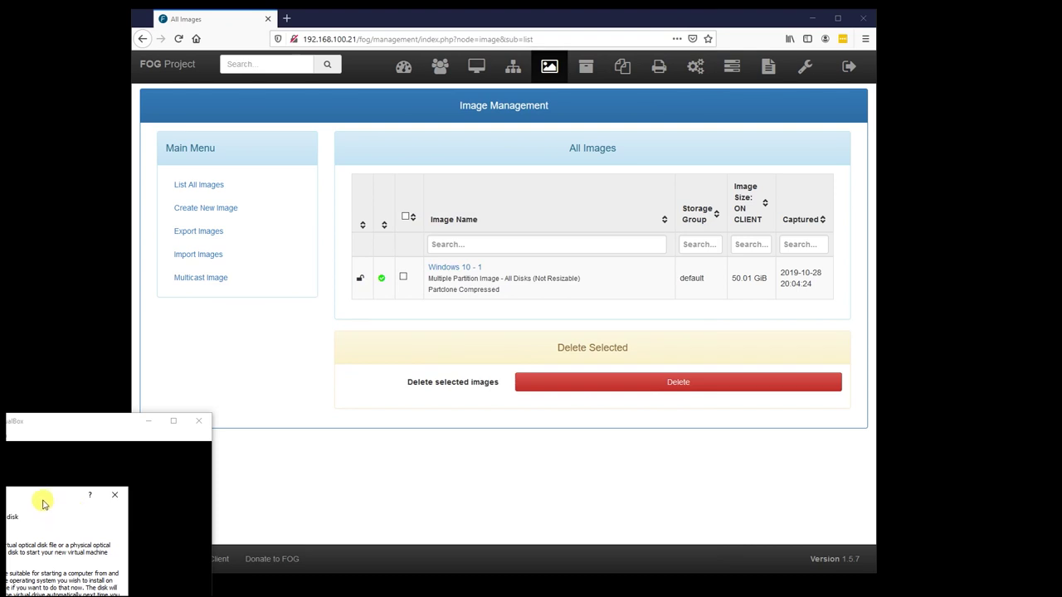
{"action": "left_click", "coordinate": [208, 460]}
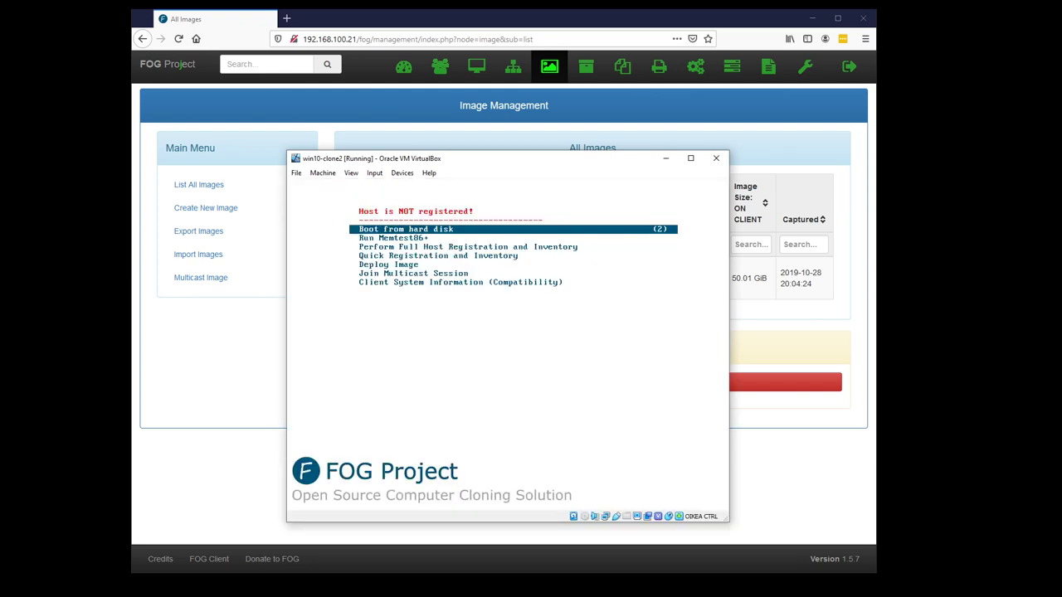
Deploy the Windows 10 image from the FOG boot menu, logging in as fog with the account password, and check the active tasks.
{"action": "left_click", "coordinate": [495, 308]}
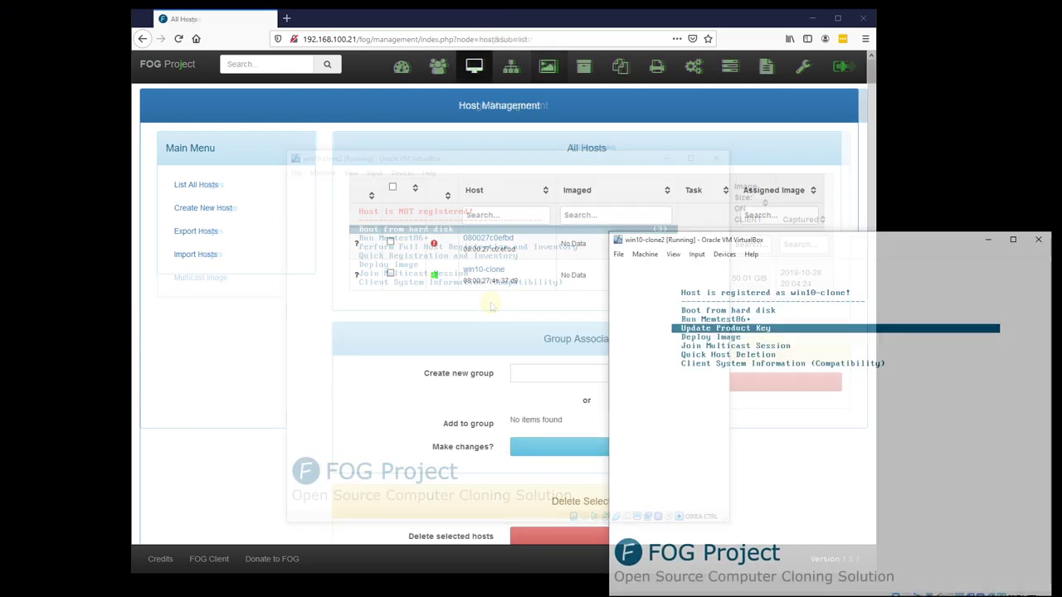
{"action": "key", "text": "Down"}
{"action": "key", "text": "Return"}
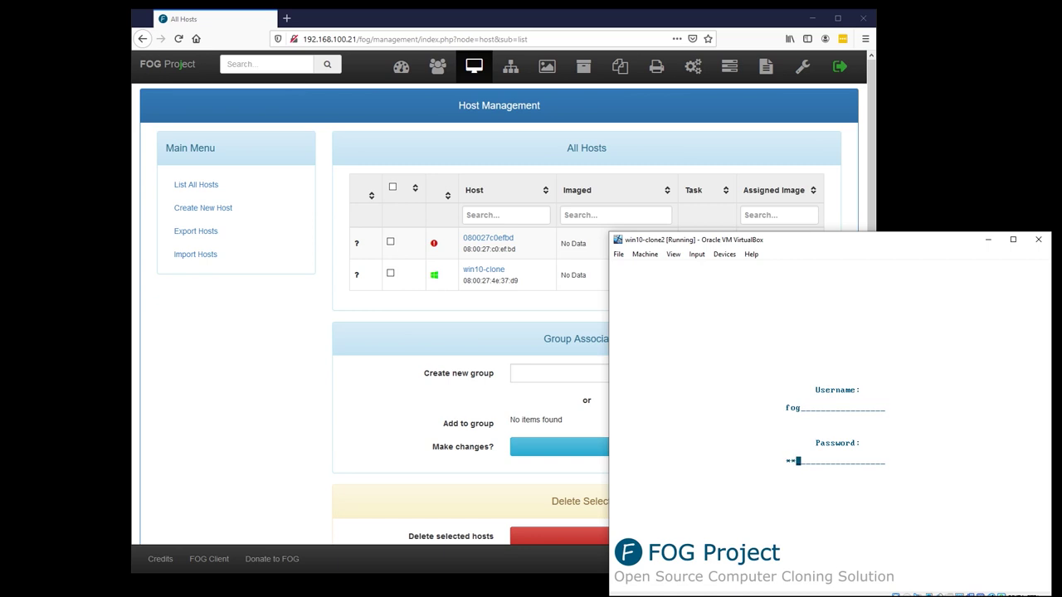
{"action": "key", "text": "Return"}
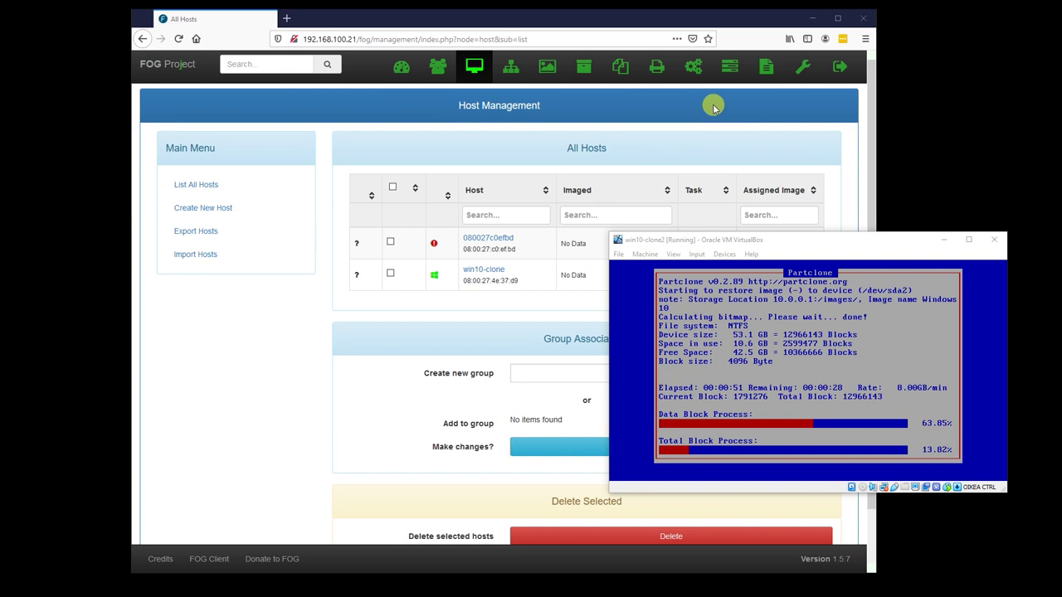
{"action": "left_click", "coordinate": [728, 70]}
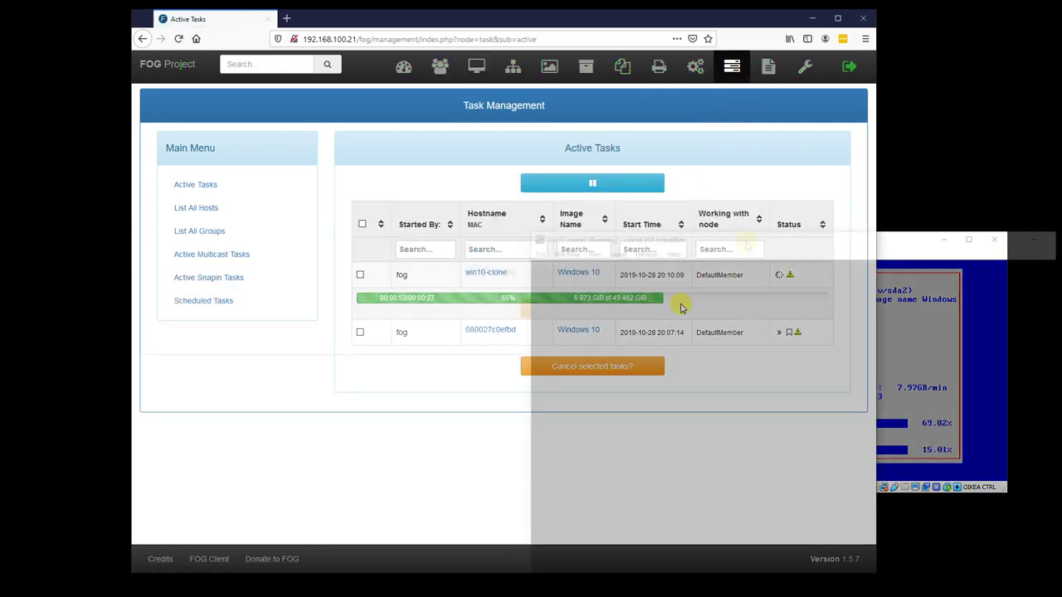
Move the win10-clone2 window over the browser and sign in to its Windows with the account password.
{"action": "left_click_drag", "start_coordinate": [746, 245], "coordinate": [482, 63]}
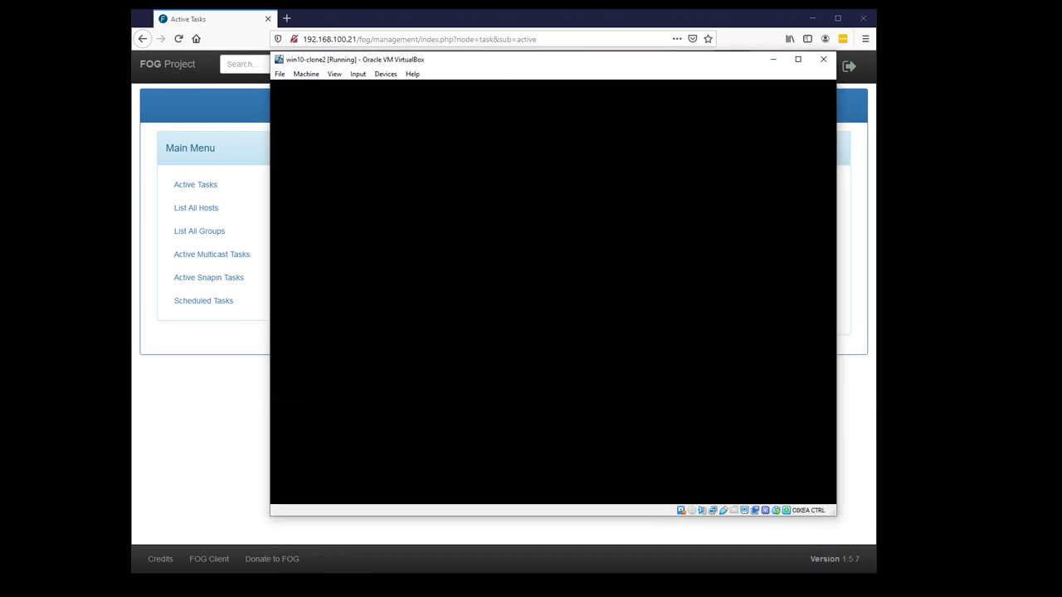
{"action": "key", "text": "Return"}
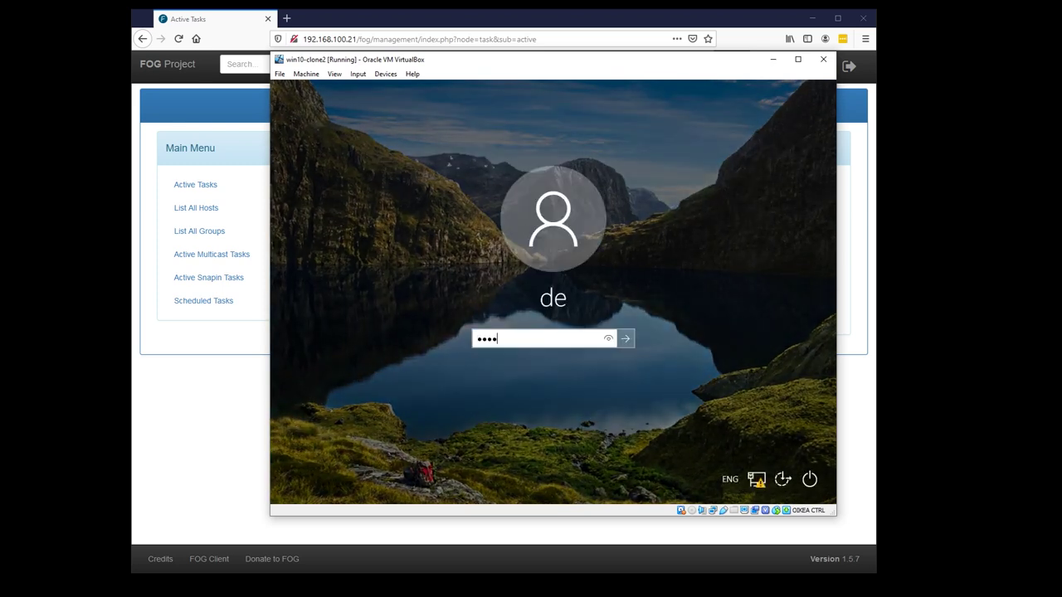
{"action": "key", "text": "Return"}
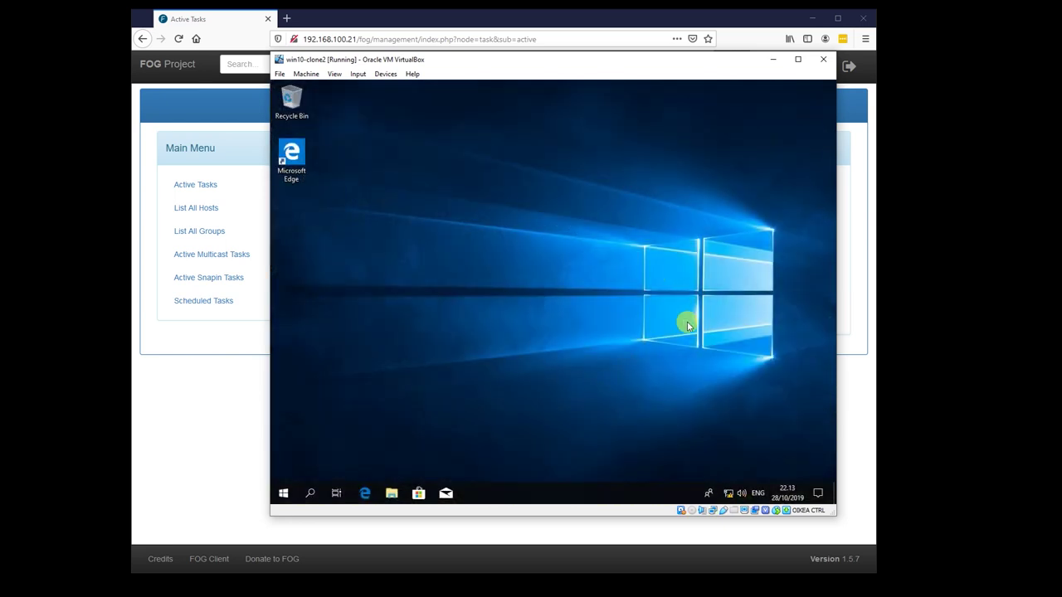
Open the properties of This PC in the cloned Windows and check the computer name.
{"action": "left_click", "coordinate": [392, 493]}
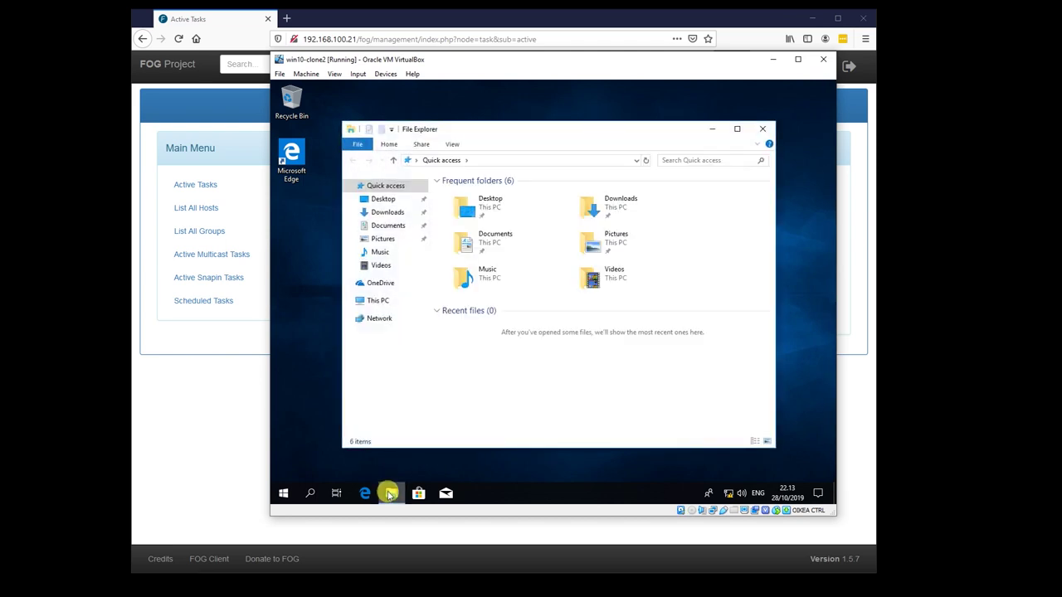
{"action": "right_click", "coordinate": [380, 301]}
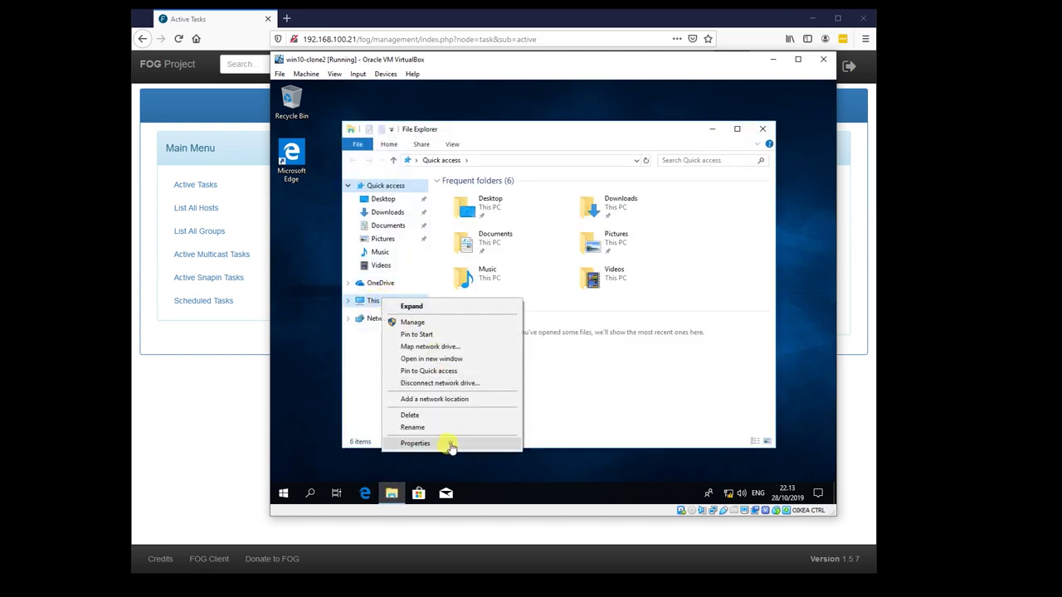
{"action": "left_click", "coordinate": [415, 443]}
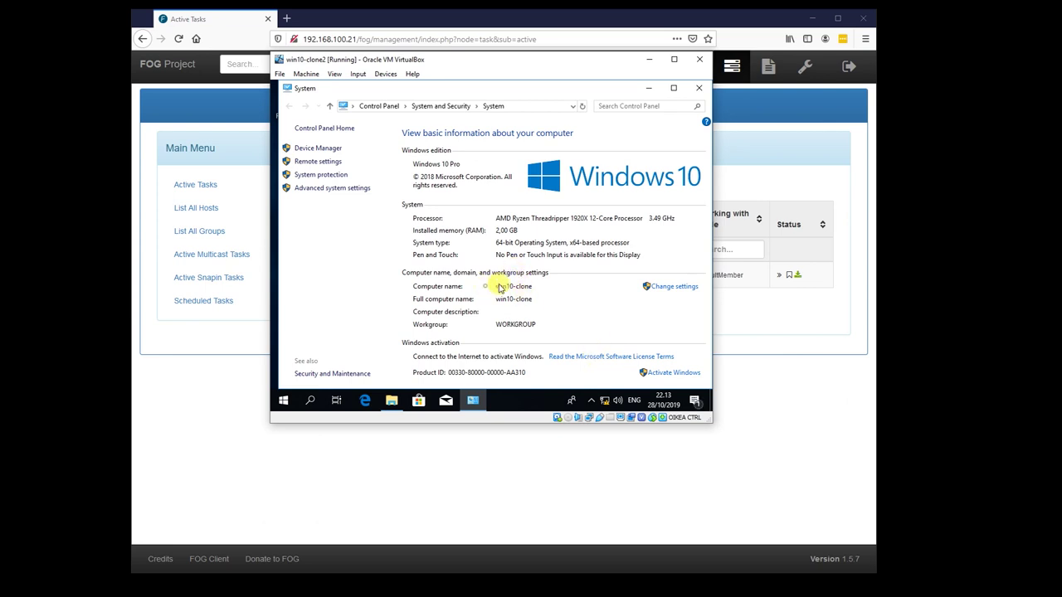
{"action": "left_click", "coordinate": [692, 315]}
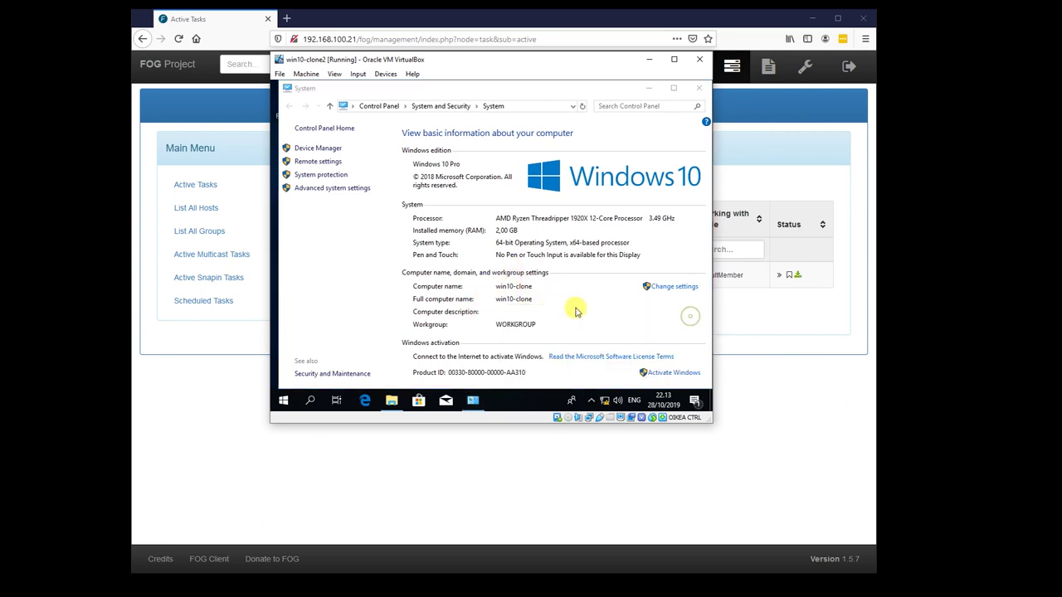
Shut down Windows on the win10-clone2 virtual machine.
{"action": "left_click", "coordinate": [283, 400]}
{"action": "left_click", "coordinate": [283, 380]}
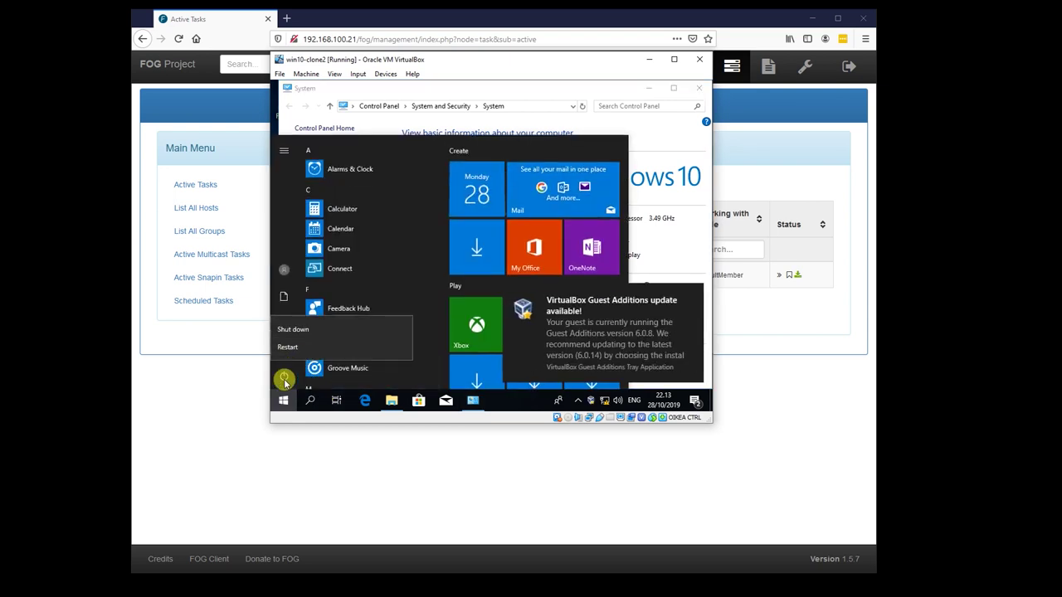
{"action": "left_click", "coordinate": [292, 330]}
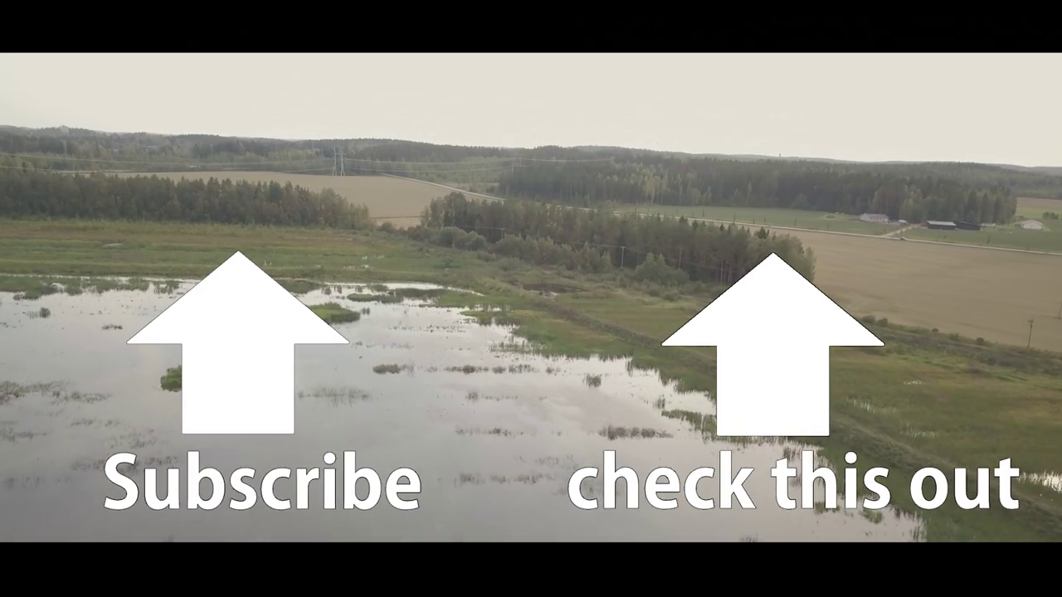